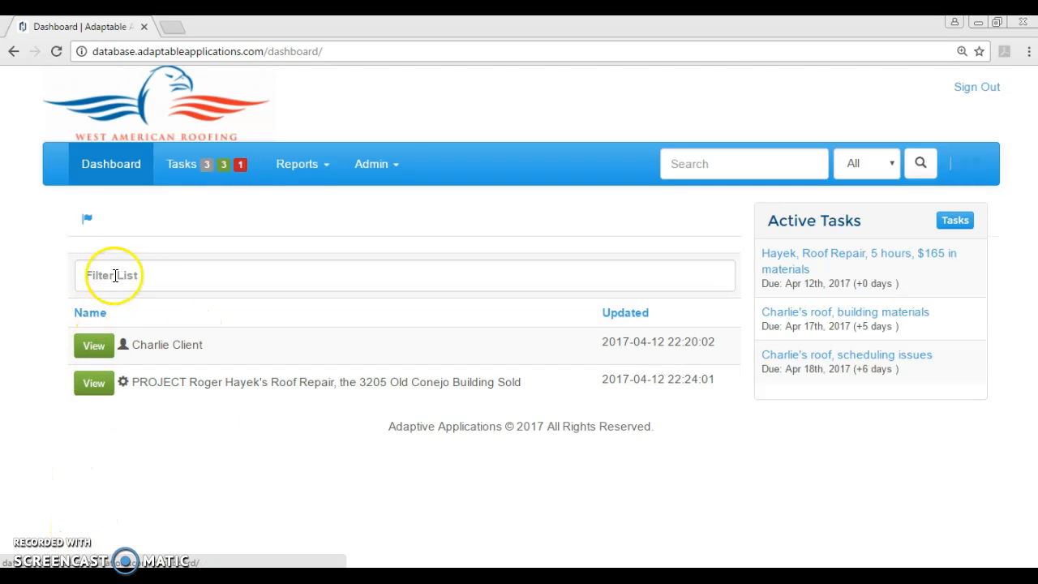
- Filter the dashboard record list by part of the client's name, then shorten the filter to widen results
{"action": "left_click", "coordinate": [150, 273]}
{"action": "type", "text": "c"}
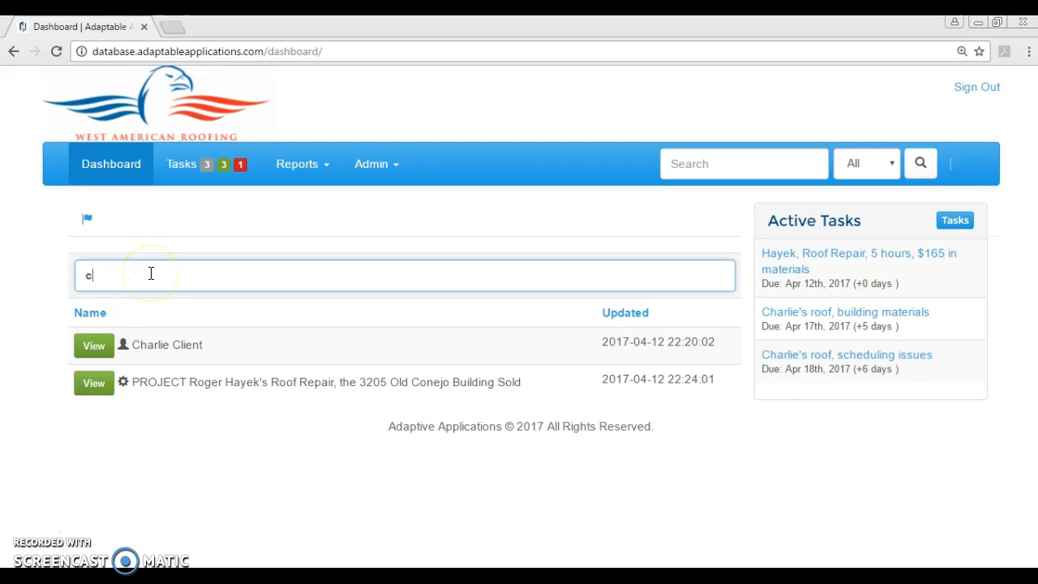
{"action": "type", "text": "har"}
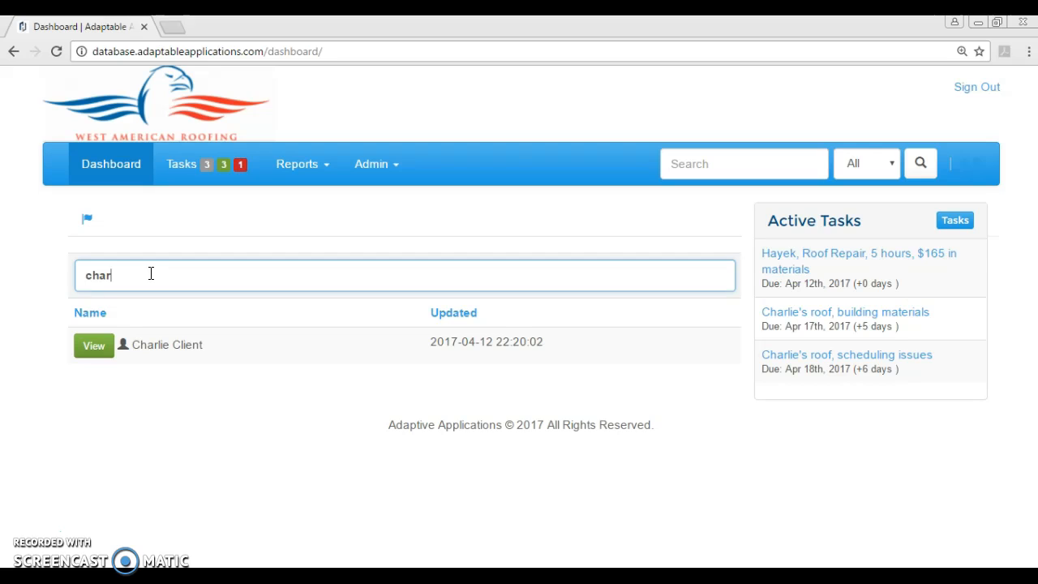
{"action": "key", "text": "BackSpace"}
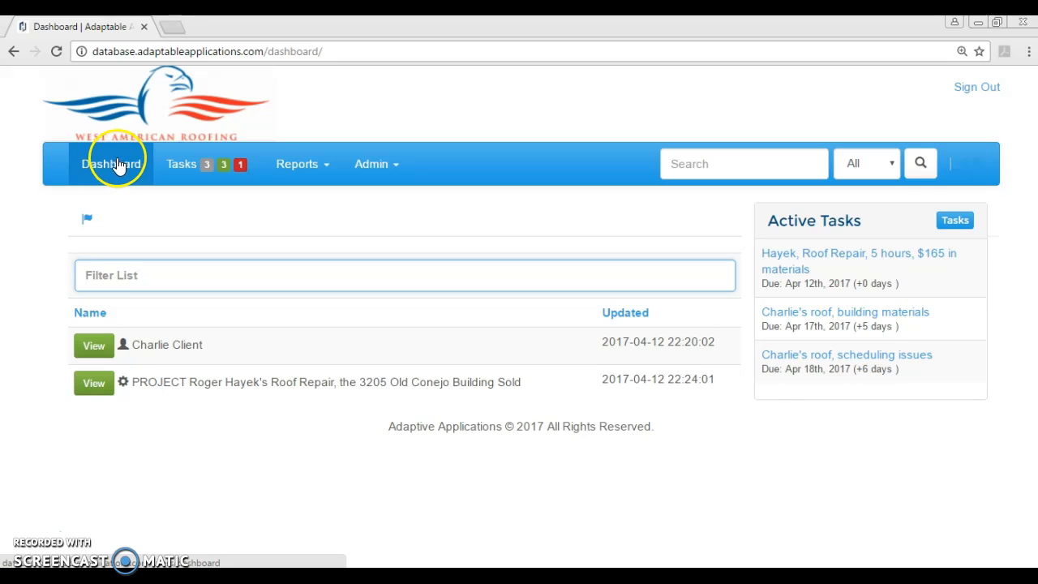
- Open the client's record, browse its Notes, Attachments and linked records, then show the Santa Ana project's aspects
{"action": "left_click", "coordinate": [172, 344]}
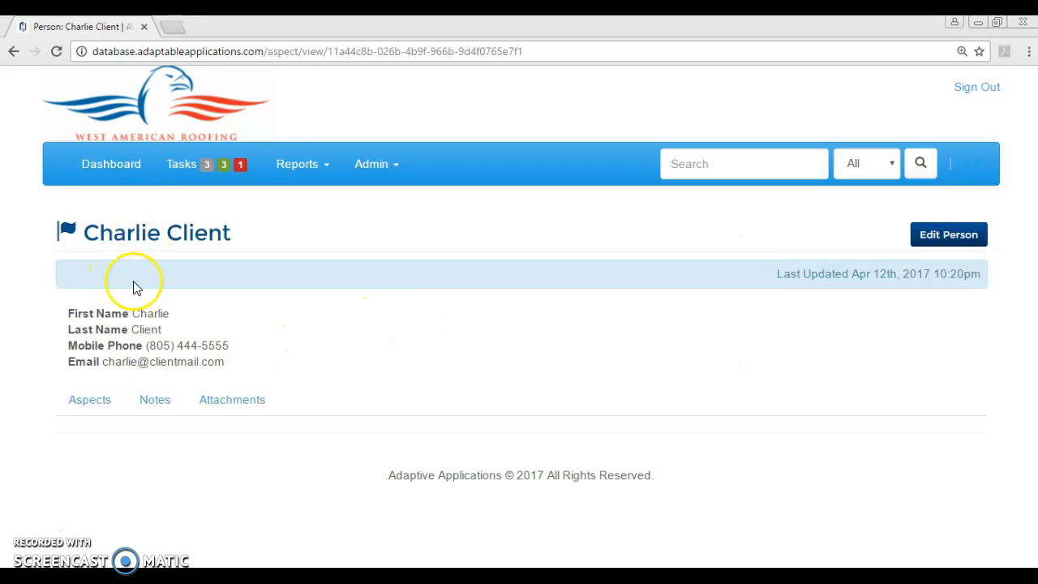
{"action": "left_click", "coordinate": [151, 403]}
{"action": "left_click", "coordinate": [207, 408]}
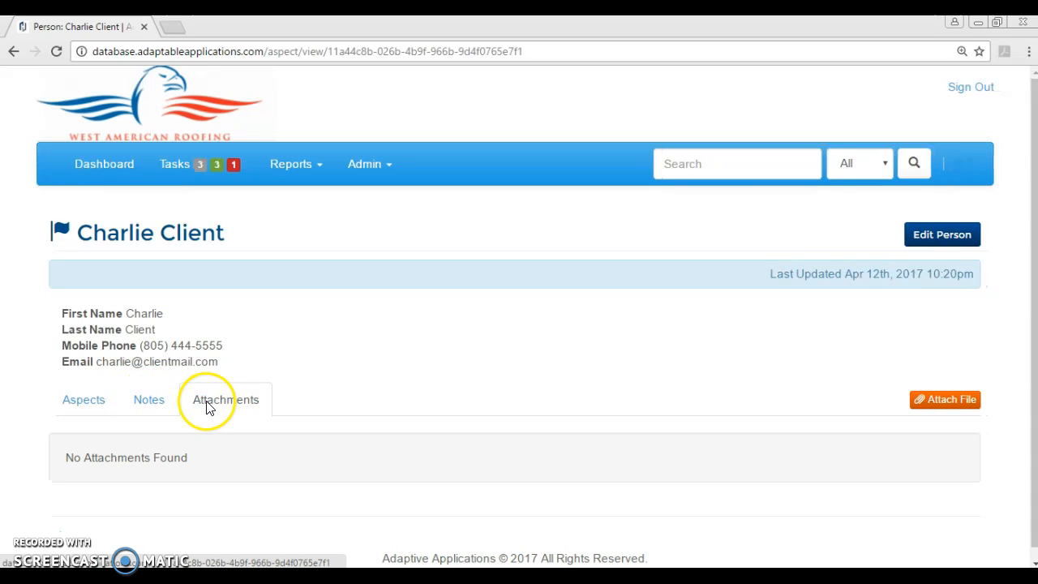
{"action": "left_click", "coordinate": [81, 404]}
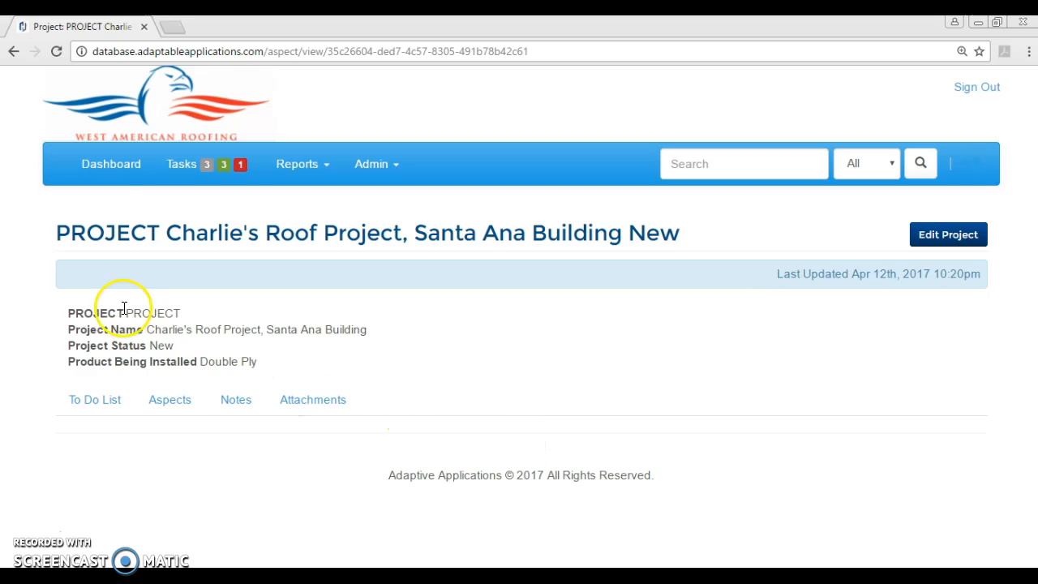
{"action": "left_click", "coordinate": [158, 400]}
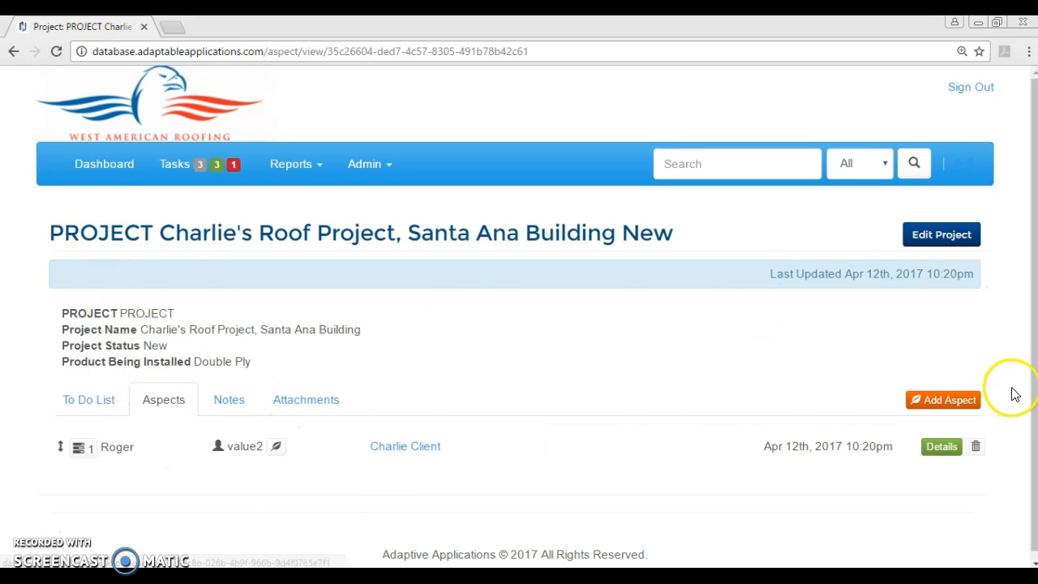
- Start a new Person aspect on the project with relationship value2, then cancel it
{"action": "left_click", "coordinate": [949, 400]}
{"action": "left_click", "coordinate": [538, 183]}
{"action": "left_click", "coordinate": [519, 227]}
{"action": "left_click", "coordinate": [511, 219]}
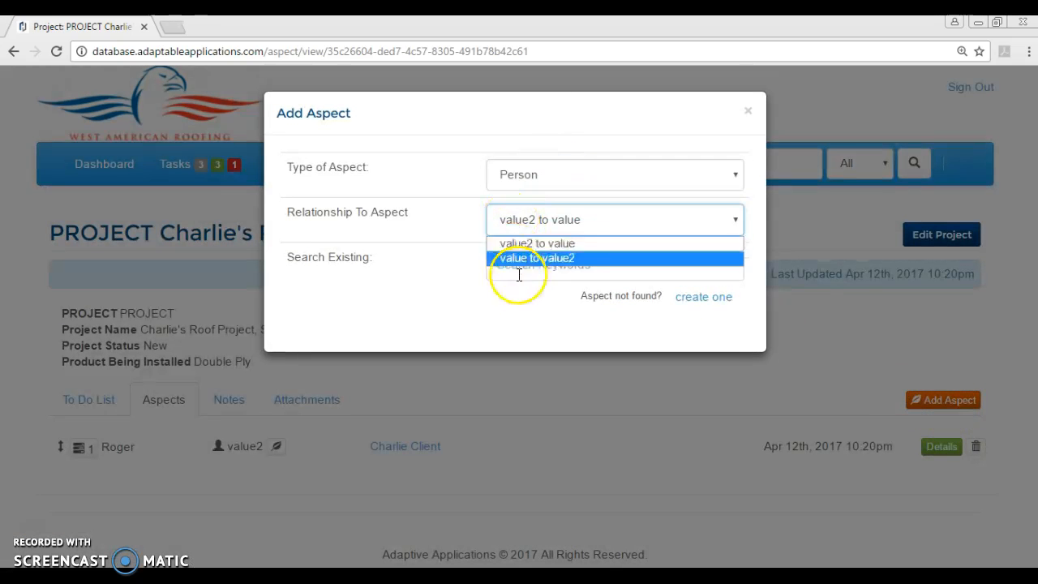
{"action": "left_click", "coordinate": [528, 258]}
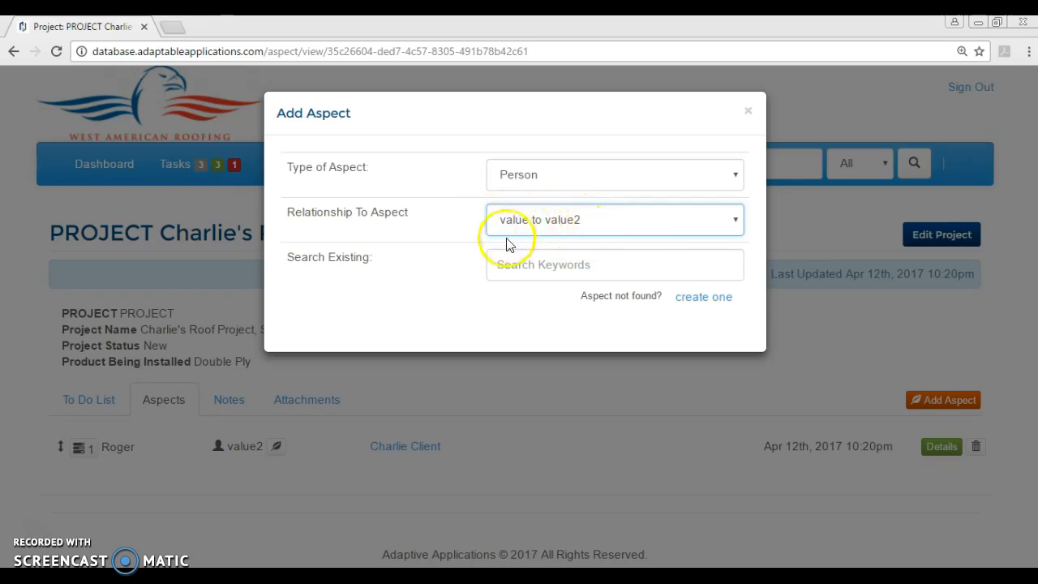
{"action": "left_click", "coordinate": [567, 268]}
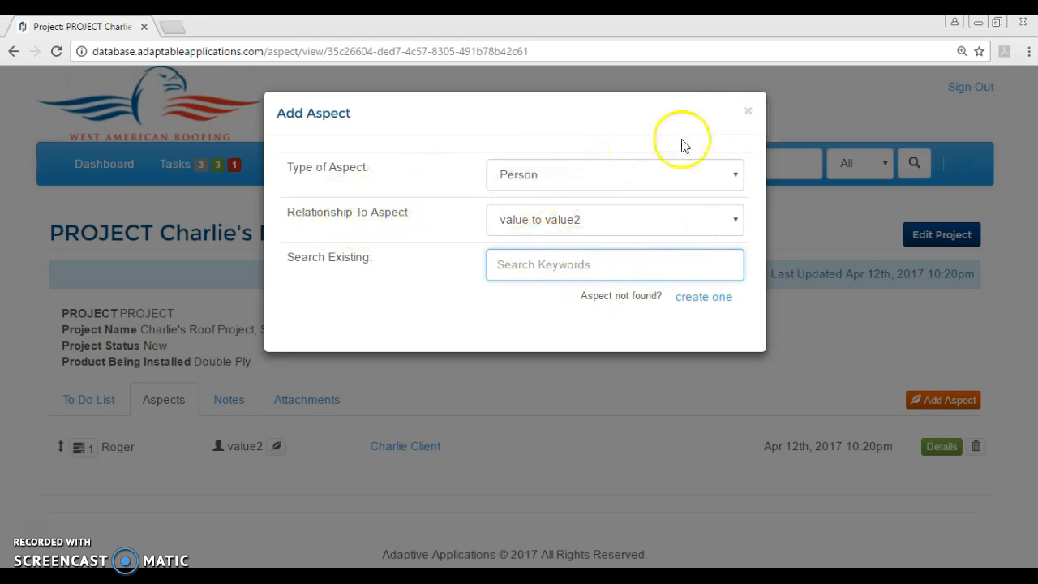
{"action": "left_click", "coordinate": [747, 113]}
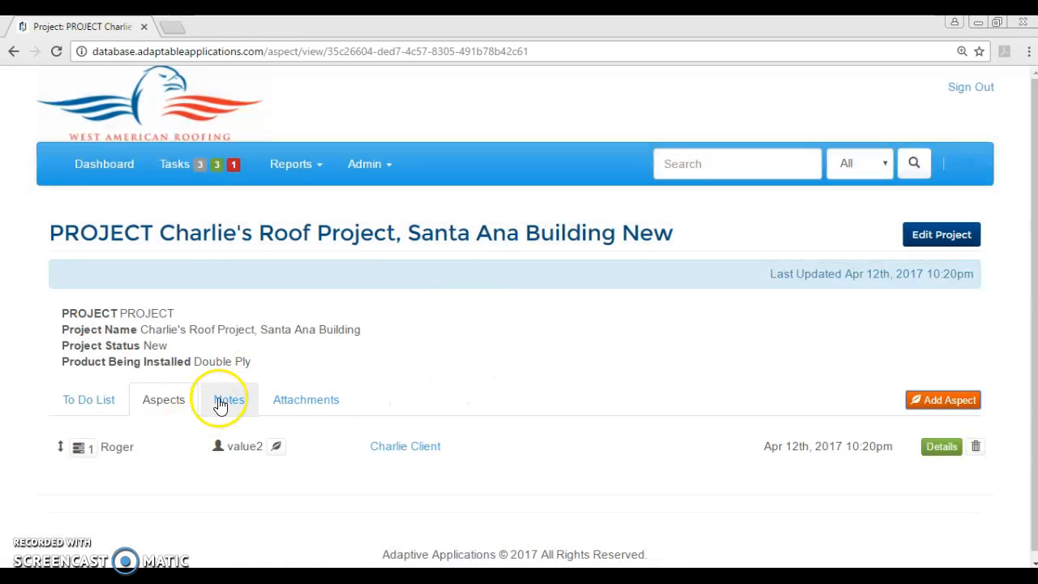
- View the project's notes, return to the dashboard and shrink the browser into a small window
{"action": "left_click", "coordinate": [220, 404]}
{"action": "left_click", "coordinate": [89, 166]}
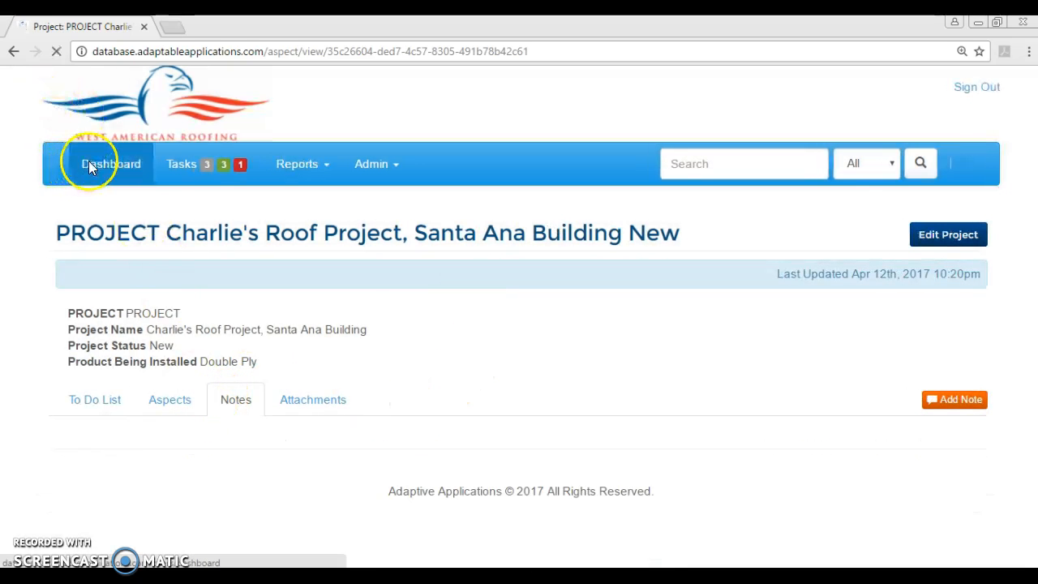
{"action": "left_click_drag", "start_coordinate": [505, 24], "coordinate": [507, 65]}
- Switch from the Writer topic list back to the roofing database browser and maximize it
{"action": "scroll", "coordinate": [538, 382], "scroll_direction": "down", "scroll_amount": 4}
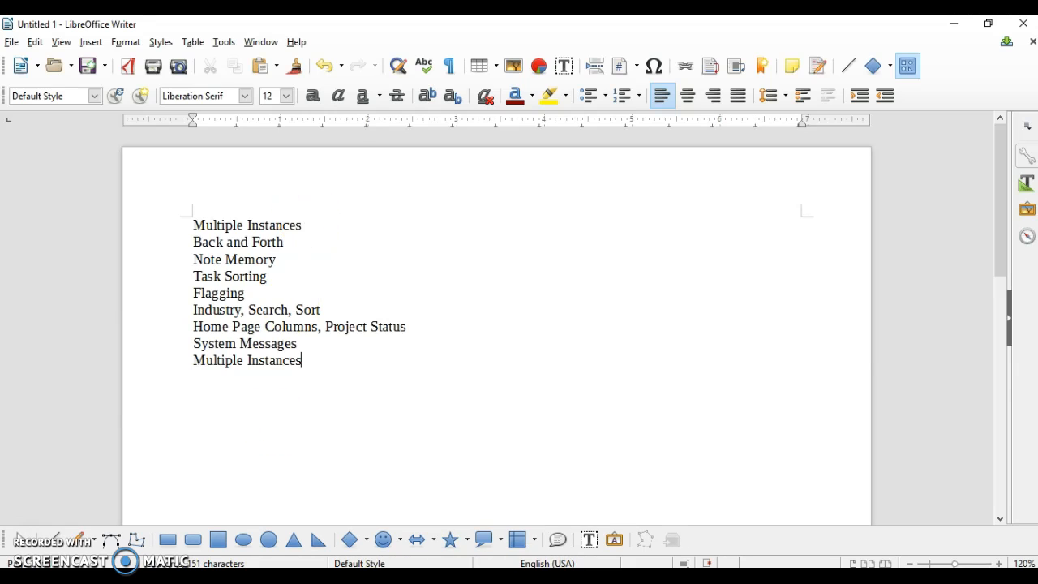
{"action": "key", "text": "alt+Tab"}
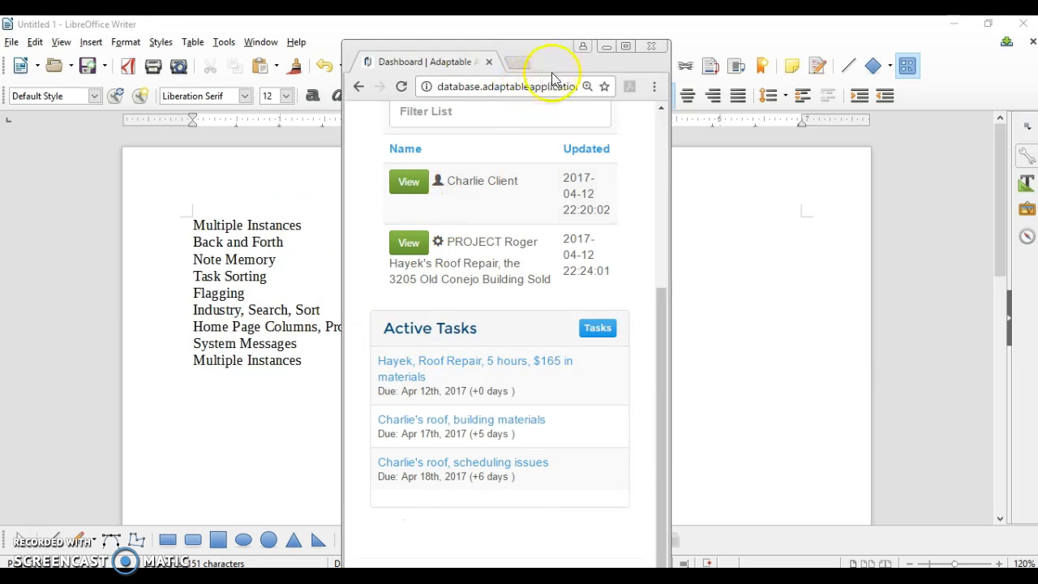
{"action": "double_click", "coordinate": [553, 75]}
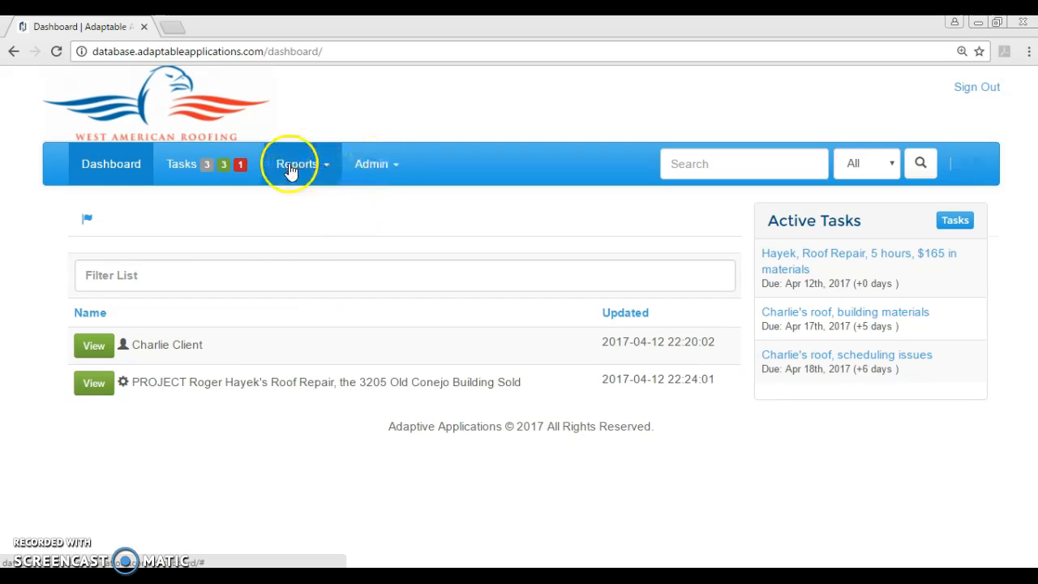
- Show the roof repair project in a second dashboard tab and the client's record in the first tab
{"action": "right_click", "coordinate": [106, 164]}
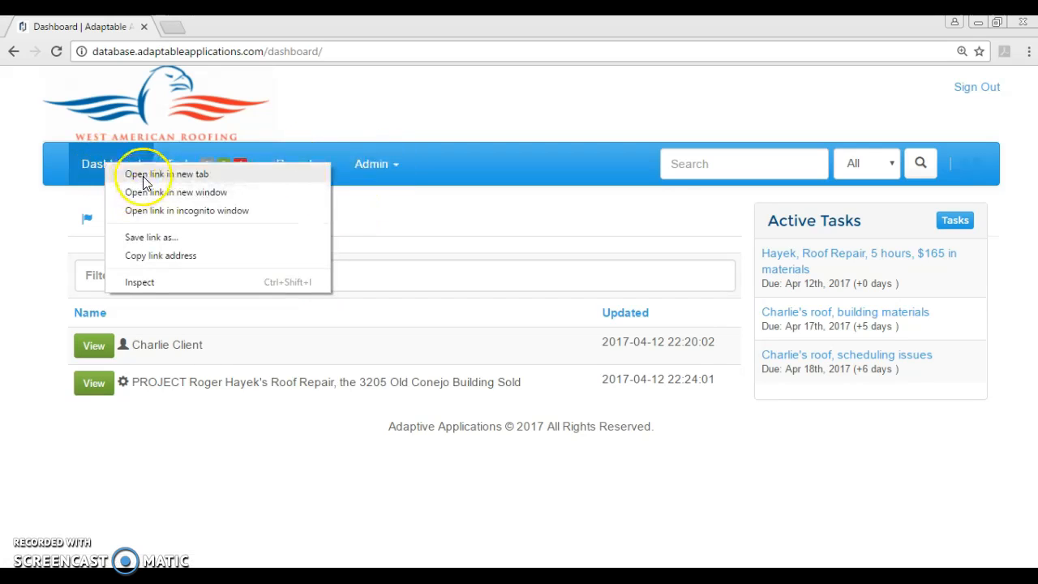
{"action": "left_click", "coordinate": [159, 119]}
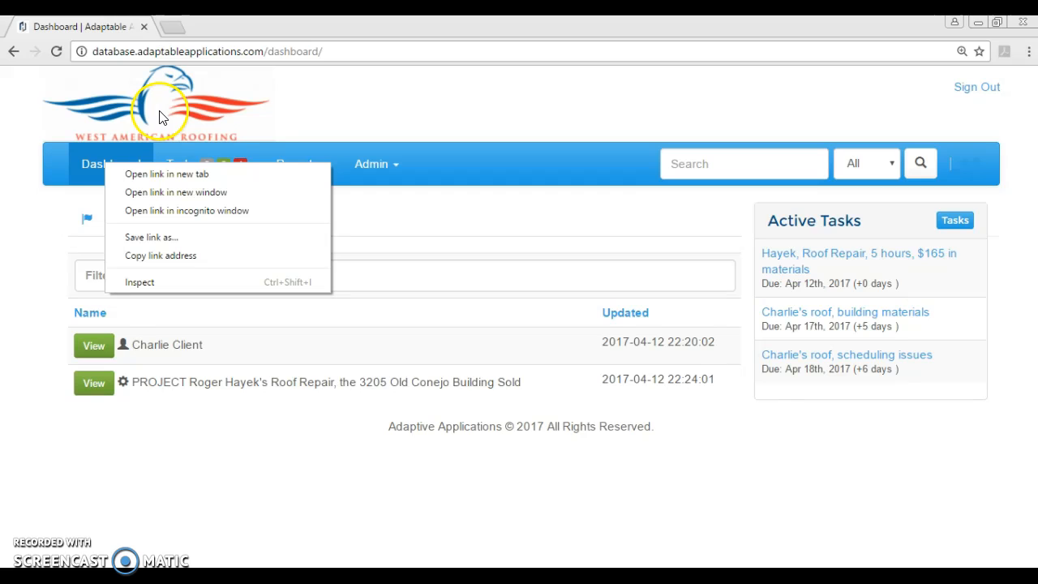
{"action": "left_click", "coordinate": [144, 173]}
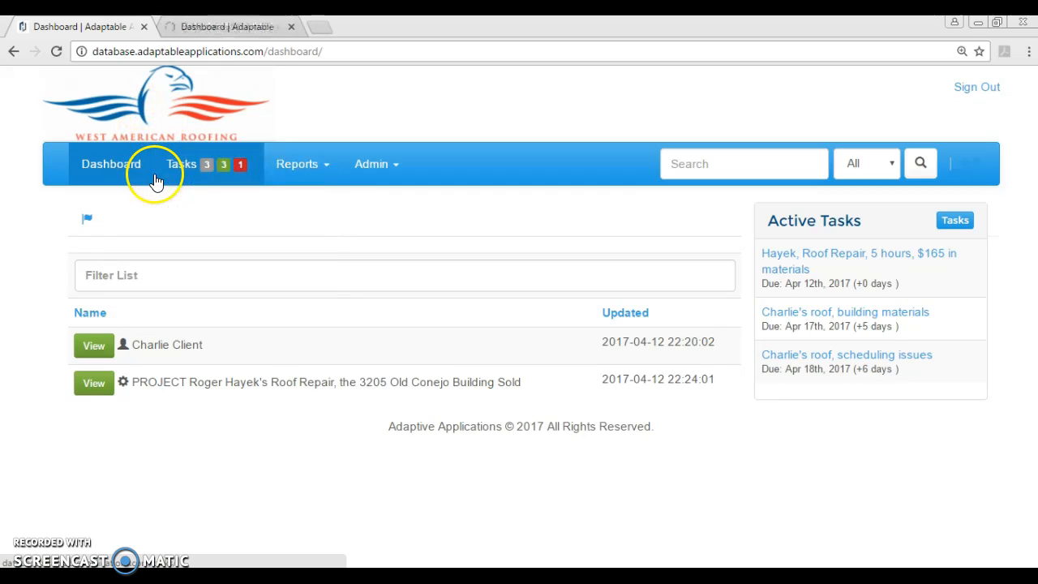
{"action": "left_click", "coordinate": [204, 33]}
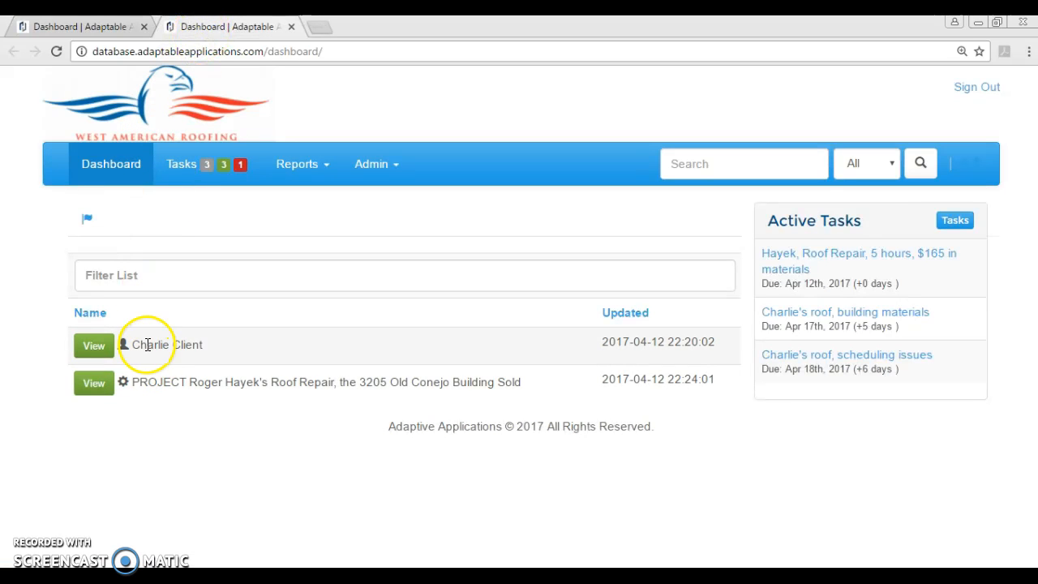
{"action": "left_click", "coordinate": [94, 383]}
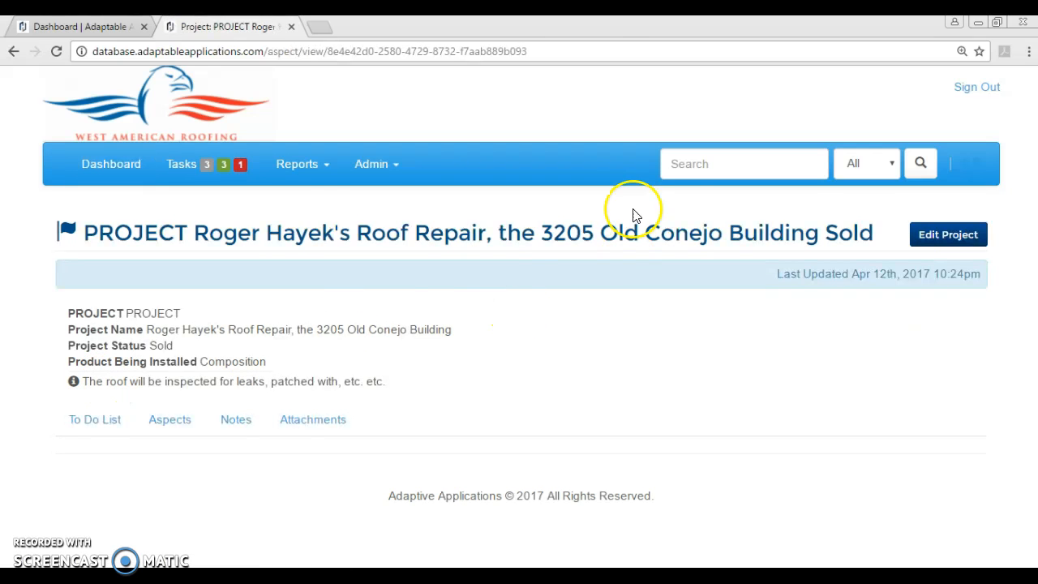
{"action": "left_click", "coordinate": [81, 27]}
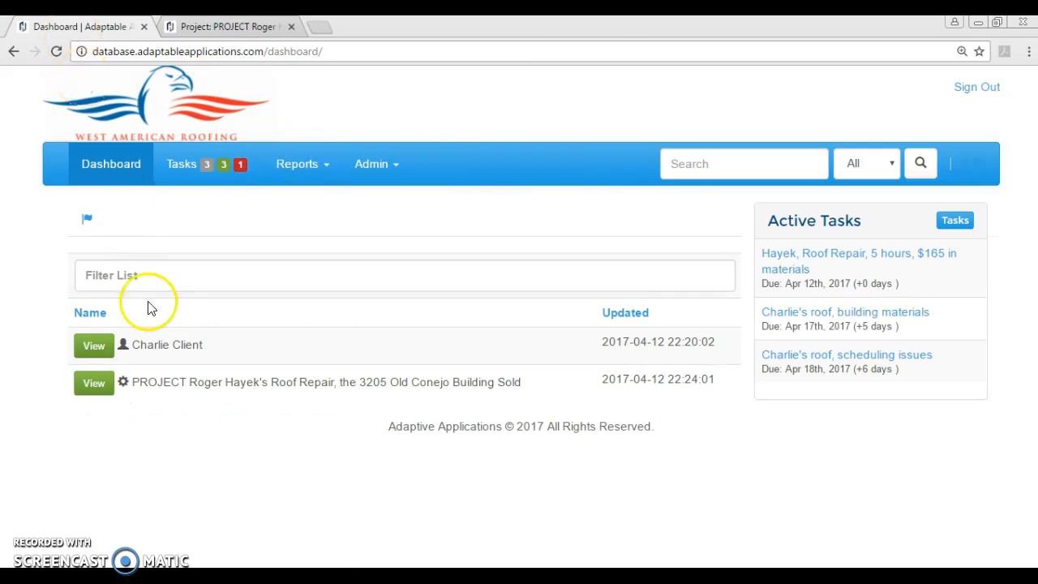
{"action": "left_click", "coordinate": [101, 345]}
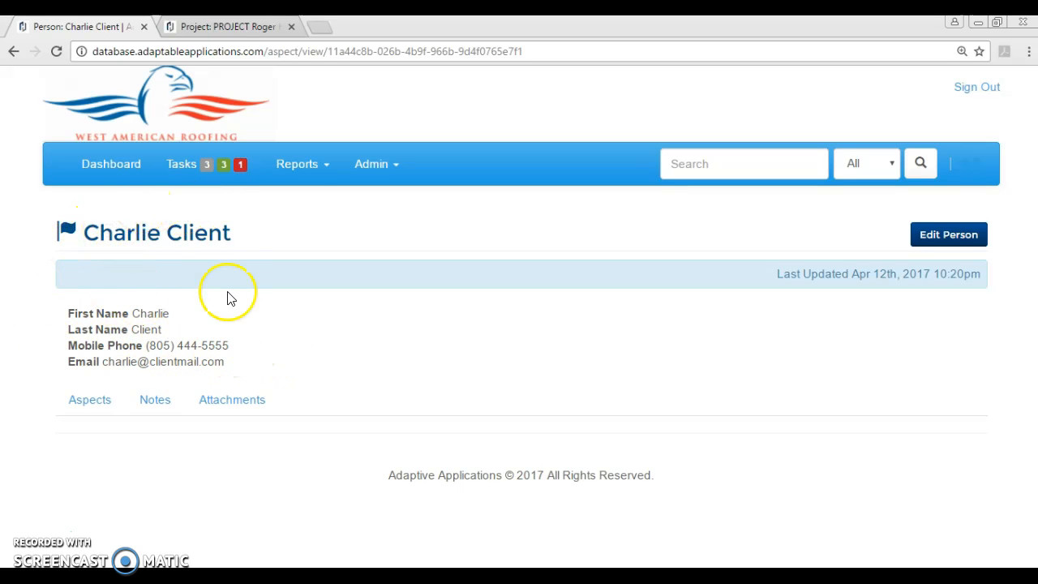
- From the roof repair project tab, go to the System Messages admin page and start a new message
{"action": "left_click", "coordinate": [229, 27]}
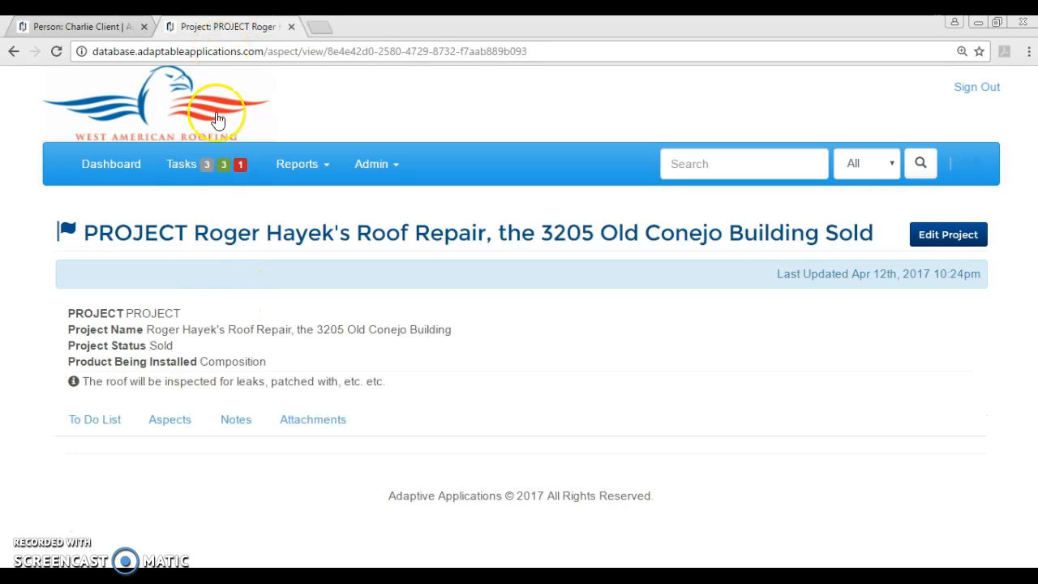
{"action": "left_click", "coordinate": [373, 163]}
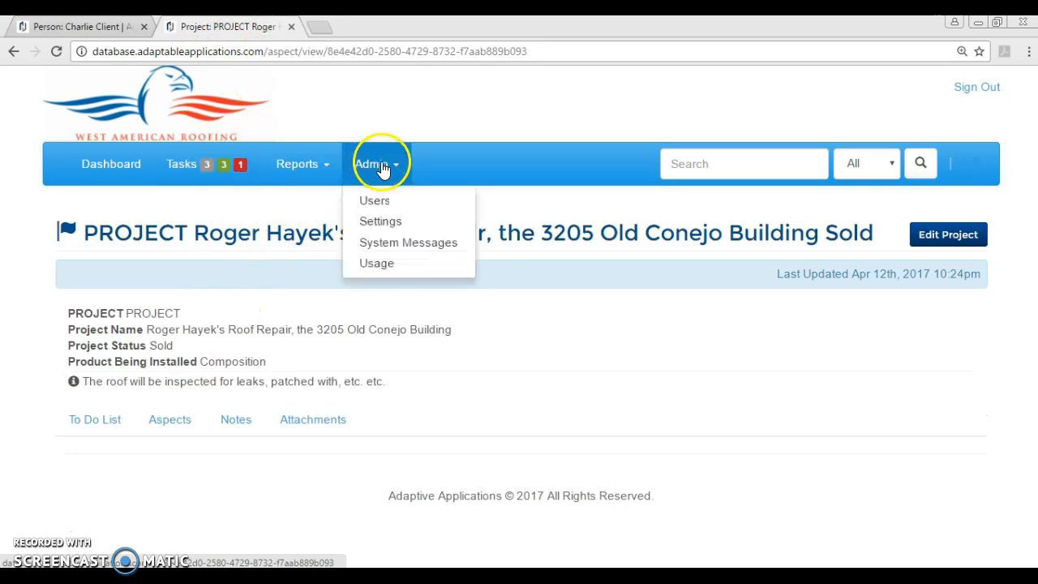
{"action": "left_click", "coordinate": [386, 250]}
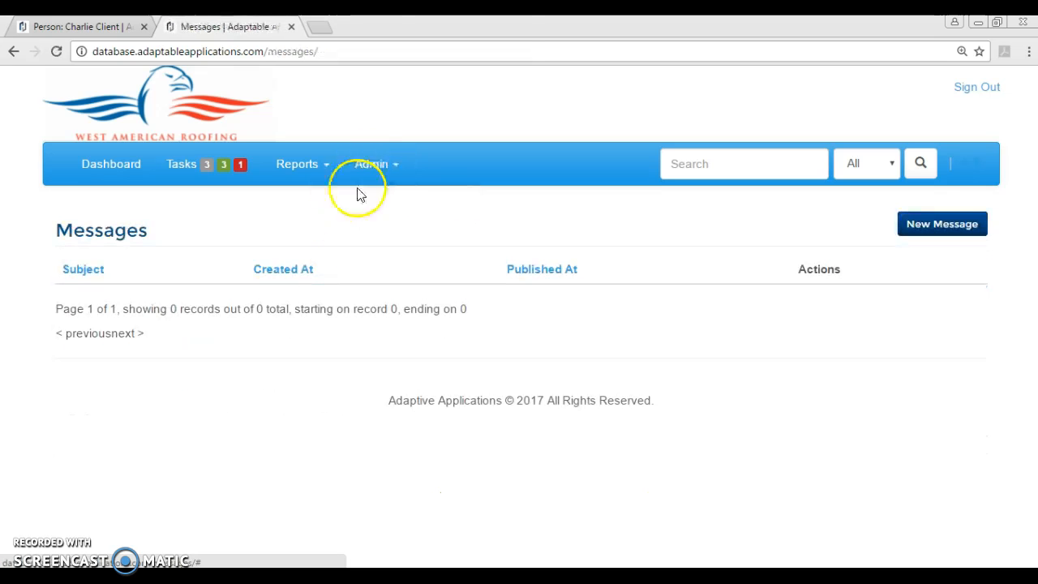
{"action": "left_click", "coordinate": [918, 225]}
- Enter a subject saying the contact couldn't be reached and the yard closes in 30 minutes
{"action": "left_click", "coordinate": [231, 235]}
{"action": "type", "text": "Nee"}
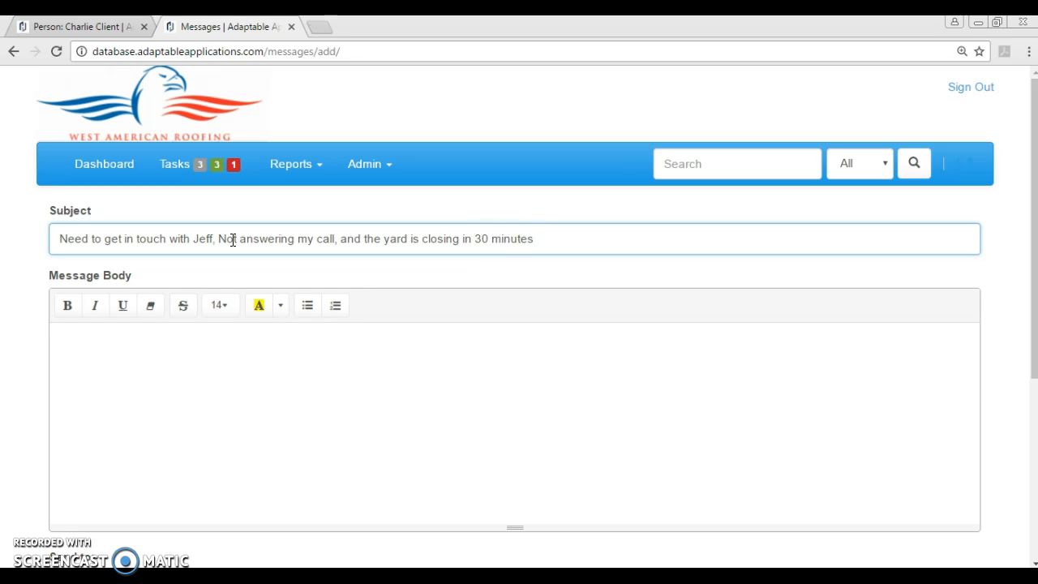
- Copy the subject line and paste it into the message body
{"action": "scroll", "coordinate": [204, 348], "scroll_direction": "down", "scroll_amount": 2}
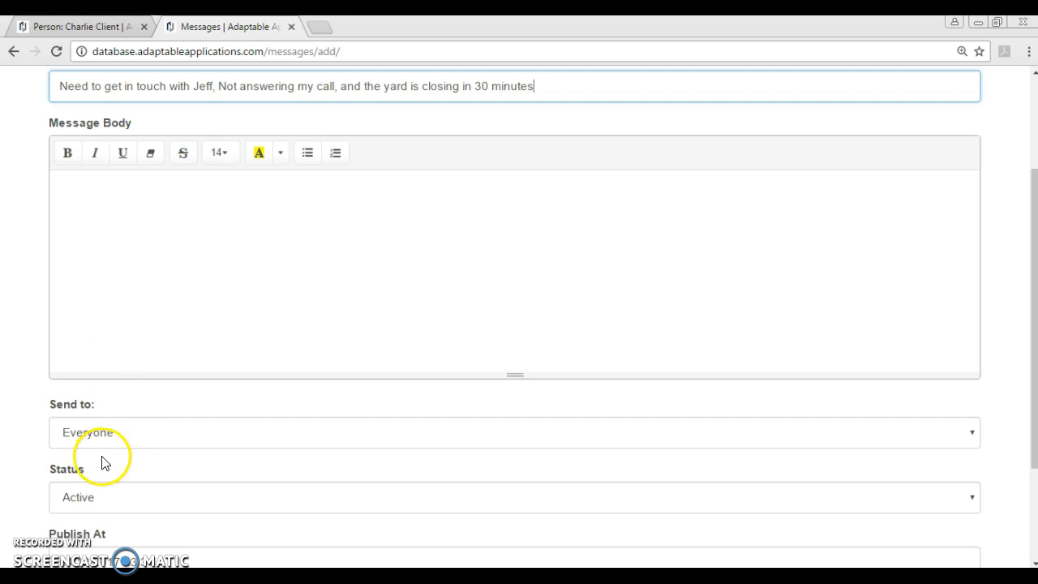
{"action": "left_click", "coordinate": [151, 241]}
{"action": "left_click_drag", "start_coordinate": [551, 87], "coordinate": [57, 86]}
{"action": "right_click", "coordinate": [143, 85]}
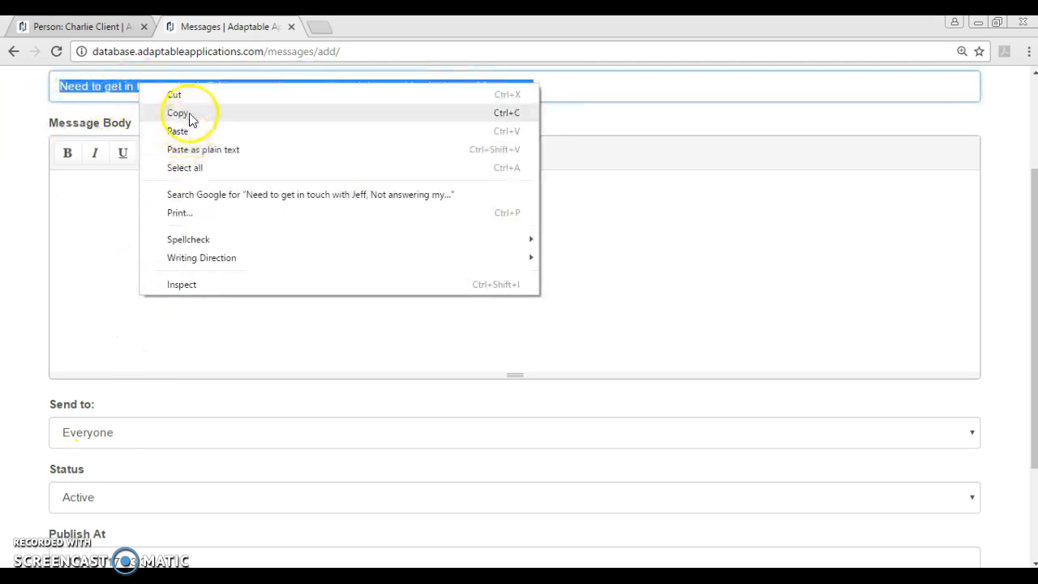
{"action": "left_click", "coordinate": [187, 111]}
{"action": "left_click", "coordinate": [150, 201]}
{"action": "right_click", "coordinate": [151, 199]}
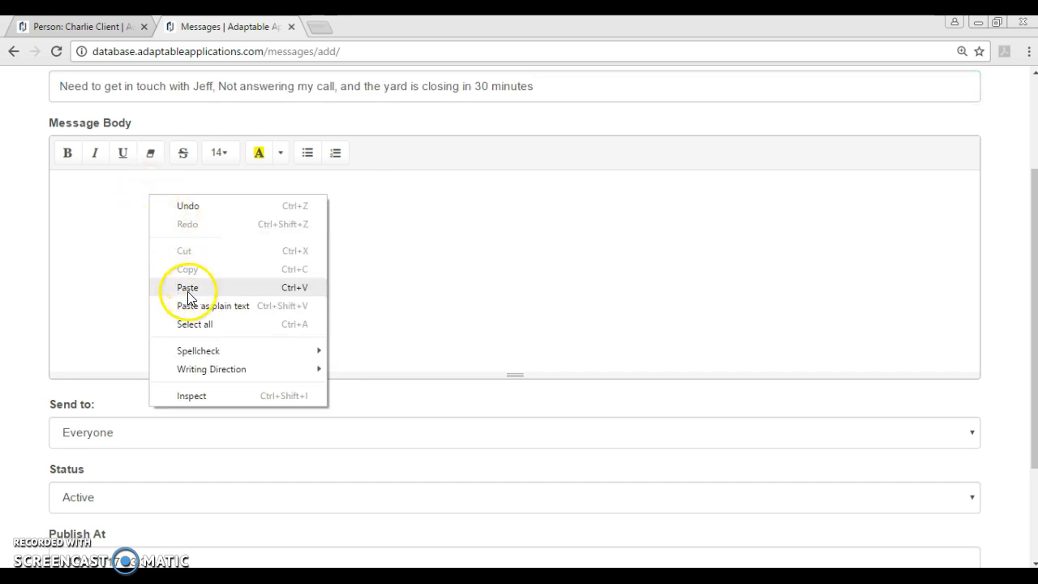
{"action": "left_click", "coordinate": [183, 288]}
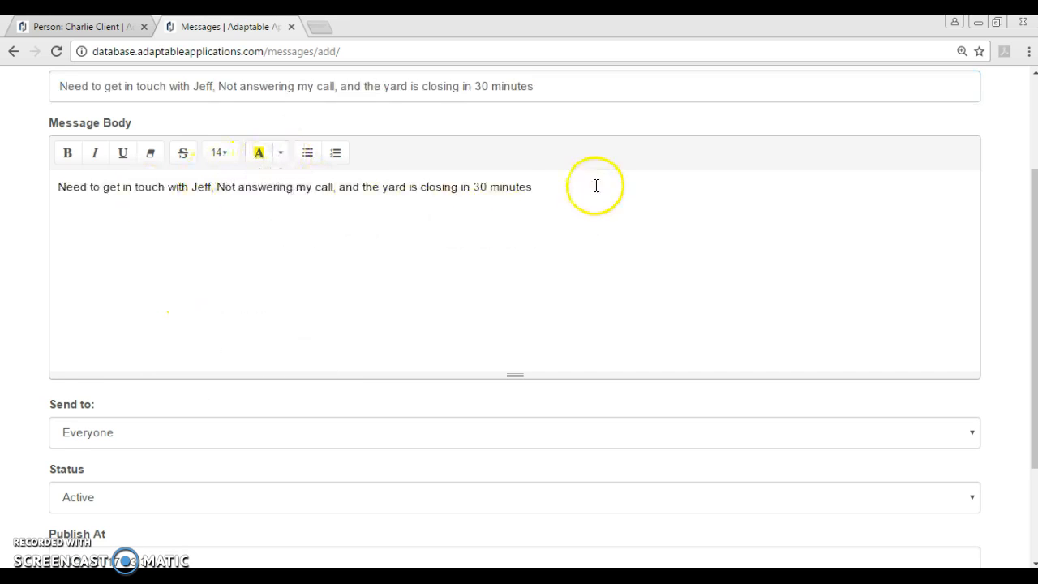
- Format the body text at font size 18 with a yellow highlight
{"action": "left_click_drag", "start_coordinate": [596, 185], "coordinate": [57, 187]}
{"action": "left_click", "coordinate": [280, 153]}
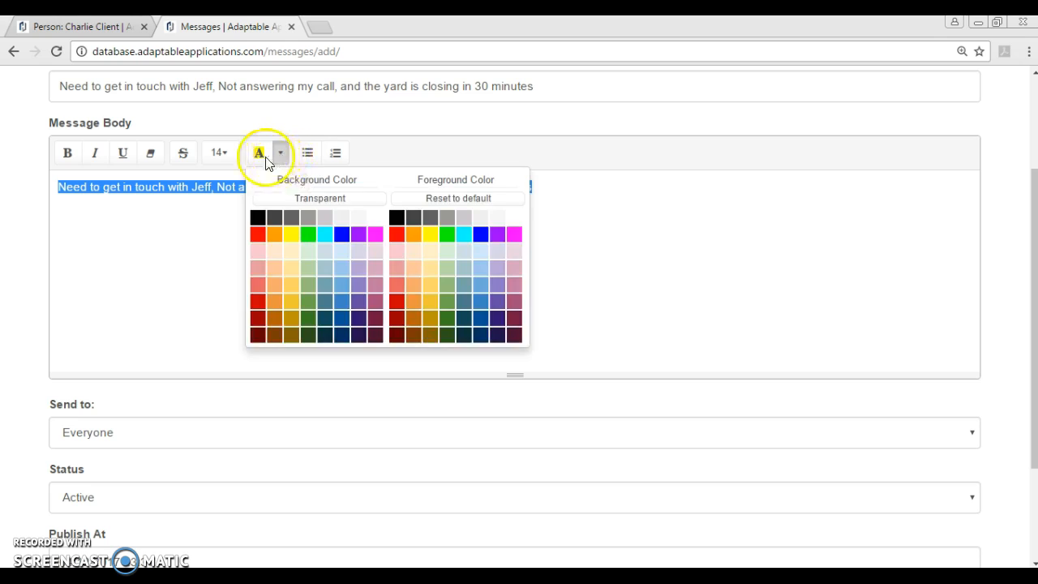
{"action": "left_click", "coordinate": [217, 165]}
{"action": "left_click", "coordinate": [219, 151]}
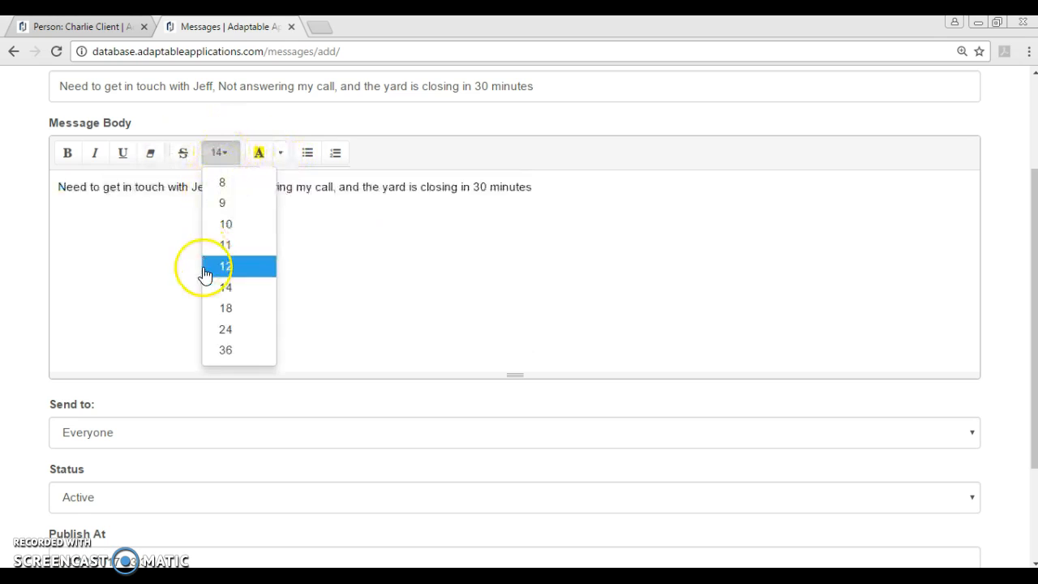
{"action": "left_click", "coordinate": [242, 309]}
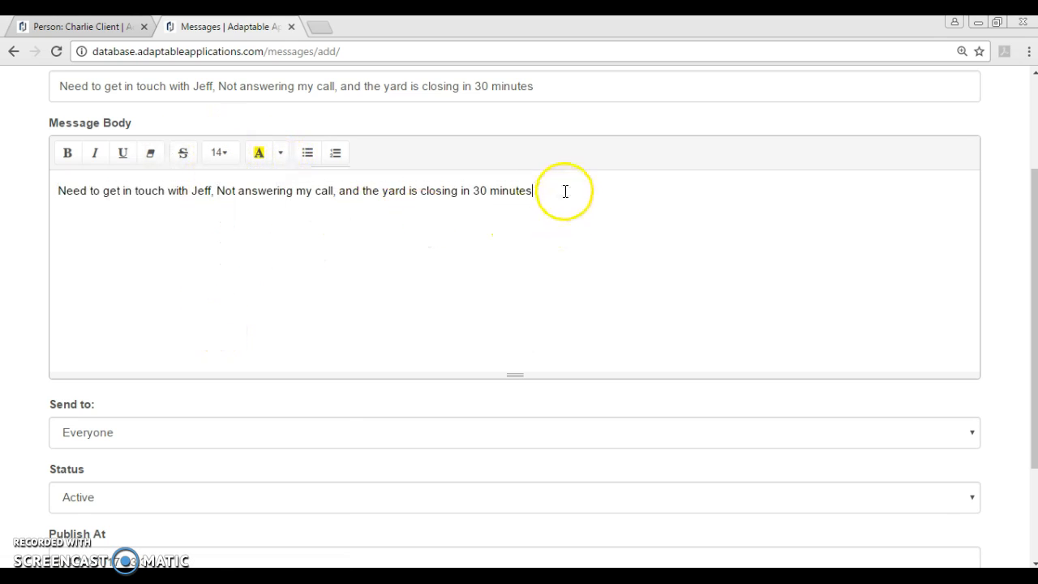
{"action": "left_click_drag", "start_coordinate": [563, 192], "coordinate": [57, 190]}
{"action": "left_click", "coordinate": [220, 152]}
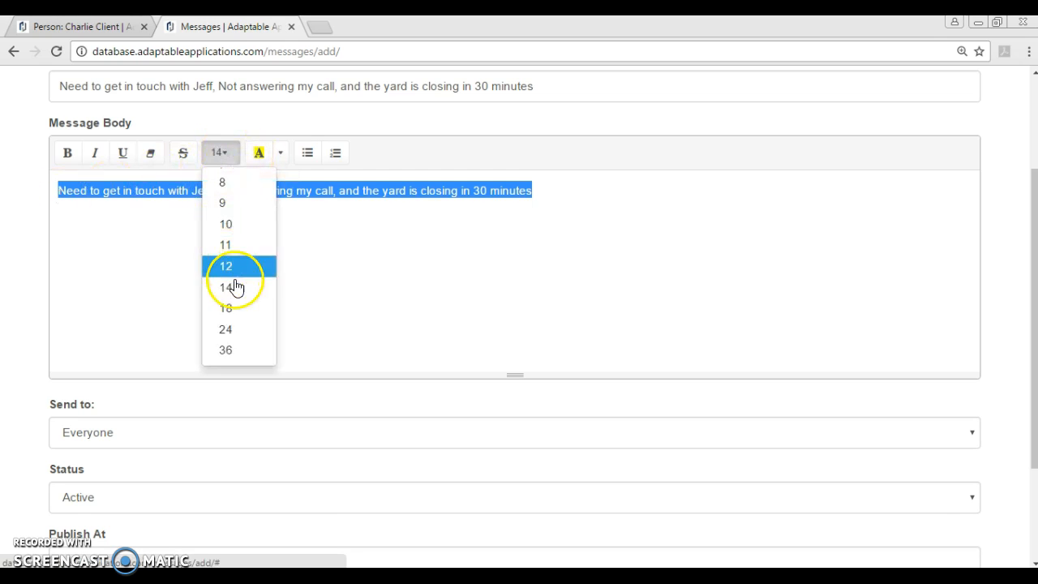
{"action": "left_click", "coordinate": [226, 308]}
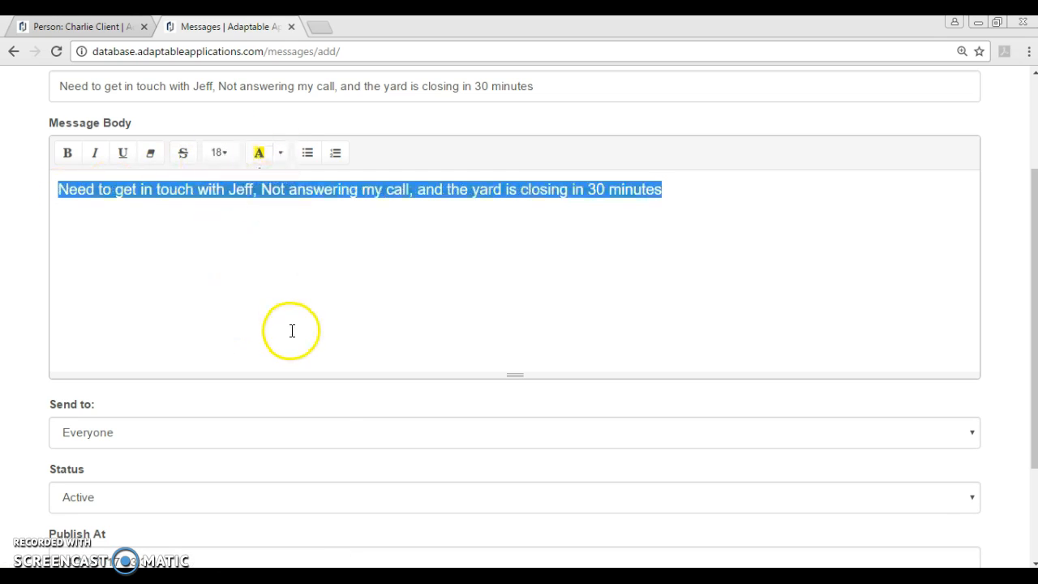
{"action": "left_click", "coordinate": [313, 196]}
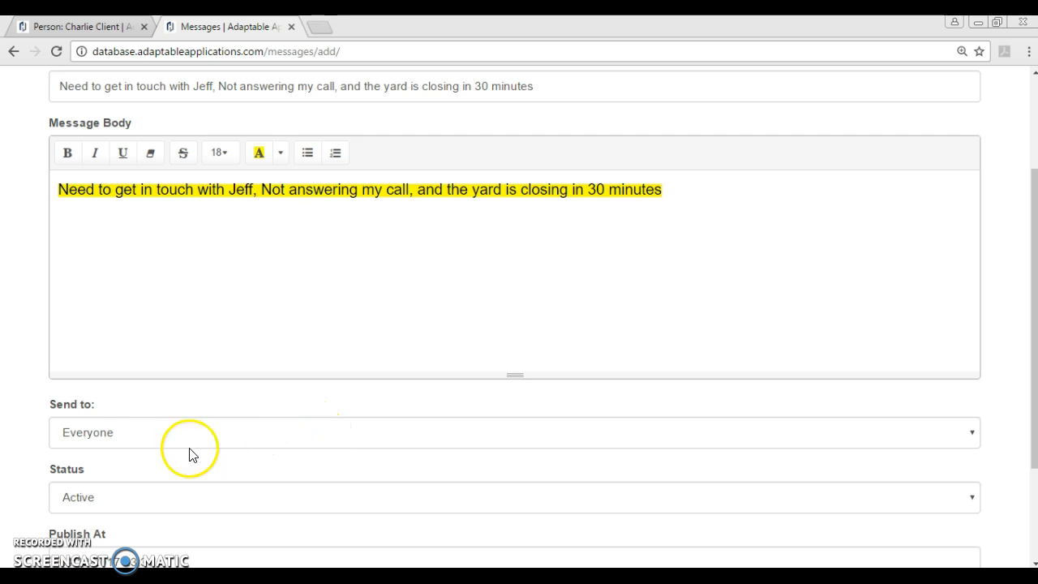
{"action": "scroll", "coordinate": [162, 437], "scroll_direction": "down", "scroll_amount": 2}
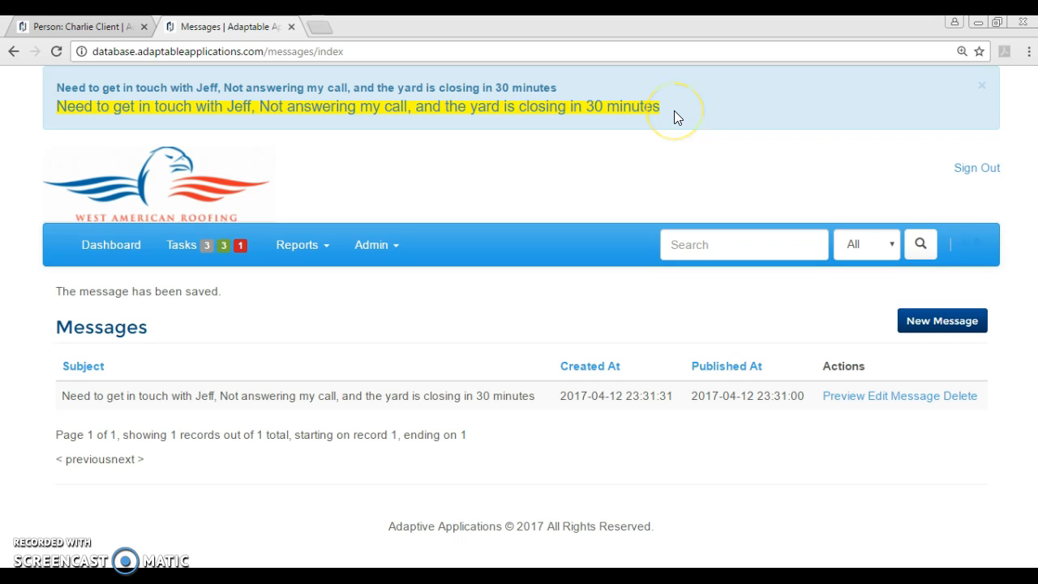
- Restore the browser over the notes document, close the yellow message banner, then maximize it again
{"action": "left_click_drag", "start_coordinate": [781, 32], "coordinate": [608, 66]}
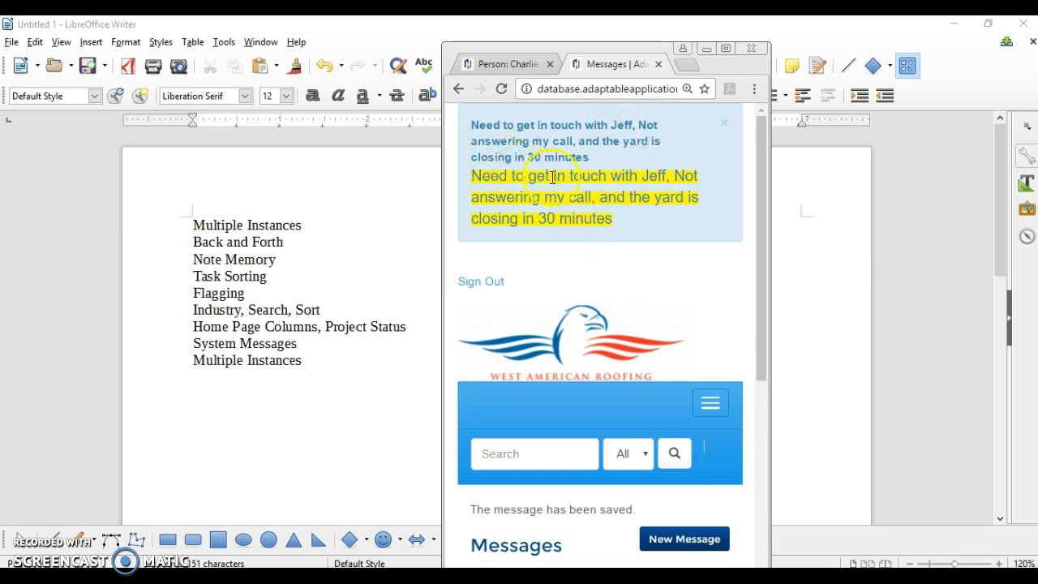
{"action": "scroll", "coordinate": [644, 316], "scroll_direction": "down", "scroll_amount": 4}
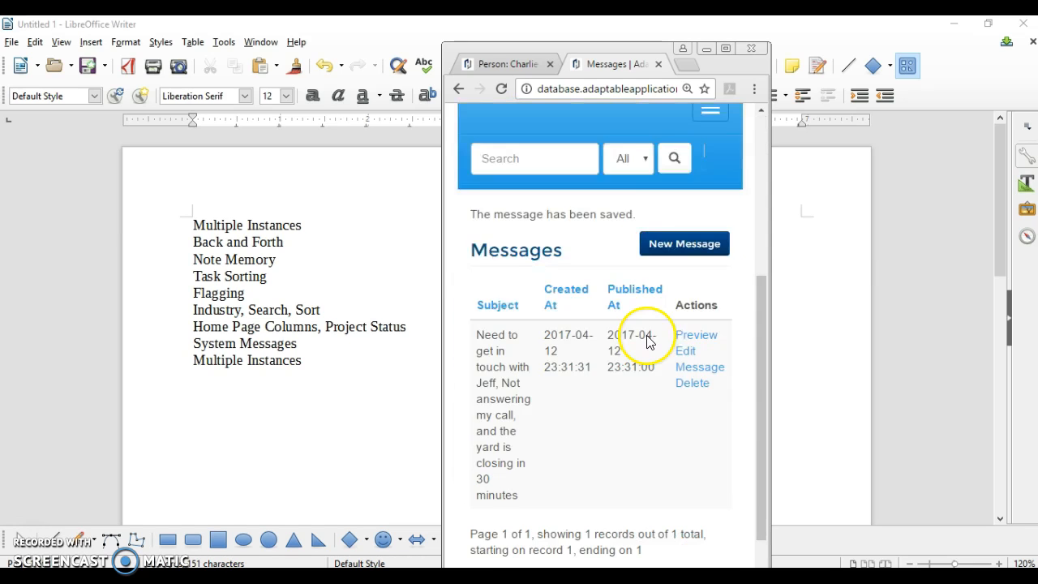
{"action": "scroll", "coordinate": [631, 349], "scroll_direction": "up", "scroll_amount": 4}
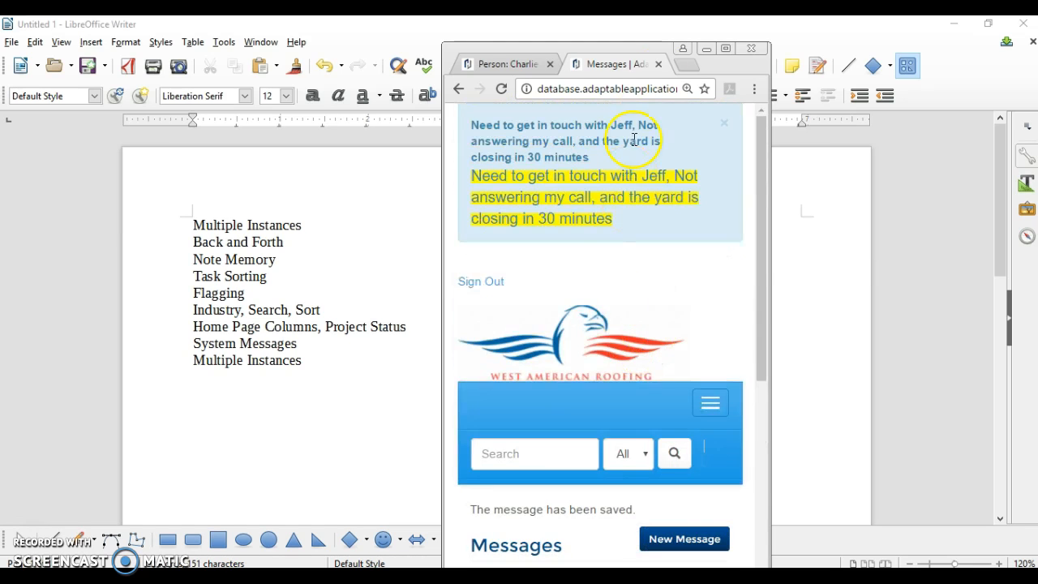
{"action": "left_click", "coordinate": [726, 124]}
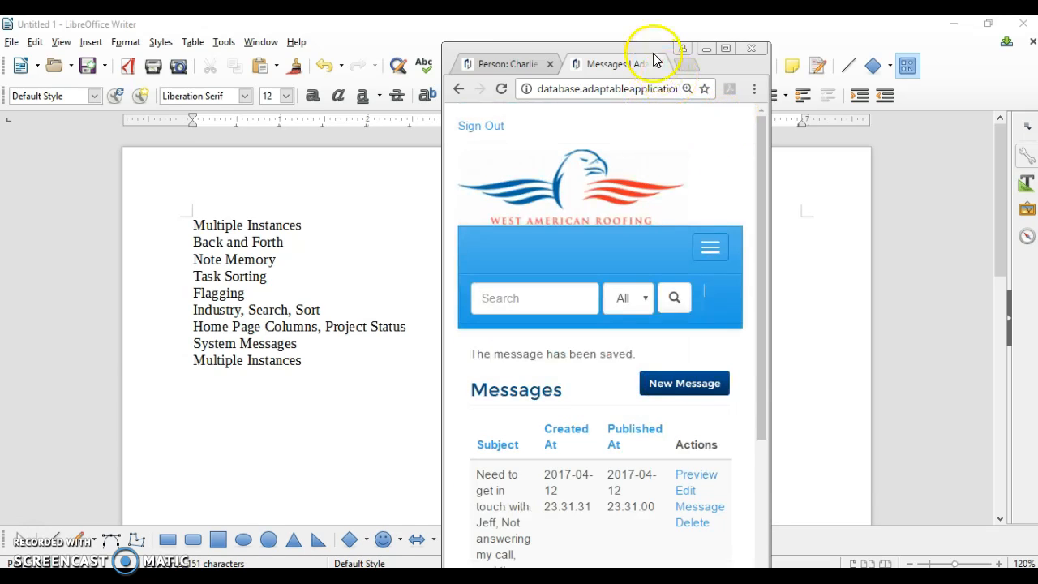
{"action": "left_click_drag", "start_coordinate": [655, 57], "coordinate": [608, 15]}
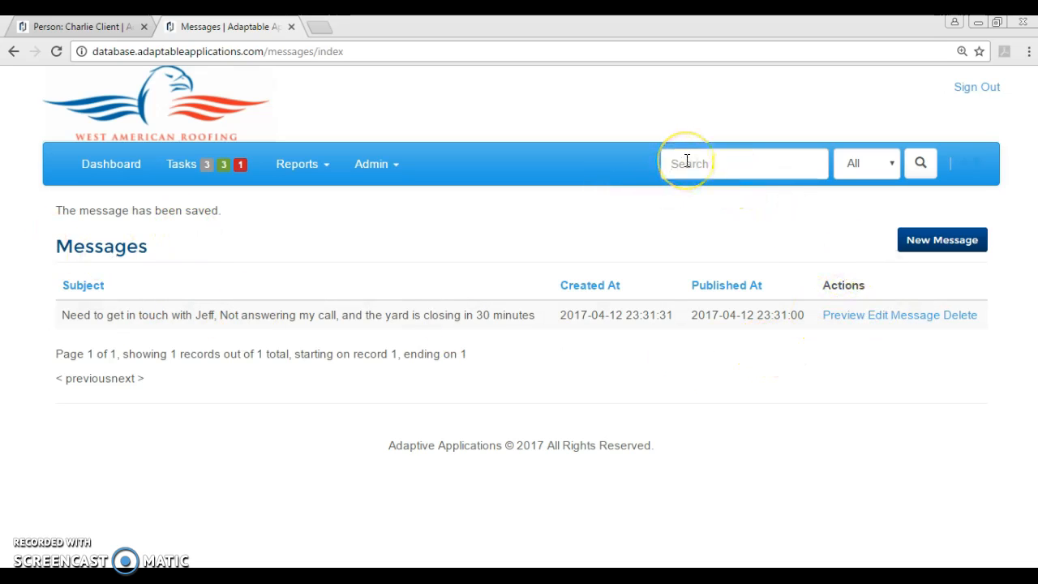
- Search for the client by name, open their person record, then return to the search results
{"action": "key", "text": "Down"}
{"action": "key", "text": "Down"}
{"action": "key", "text": "Return"}
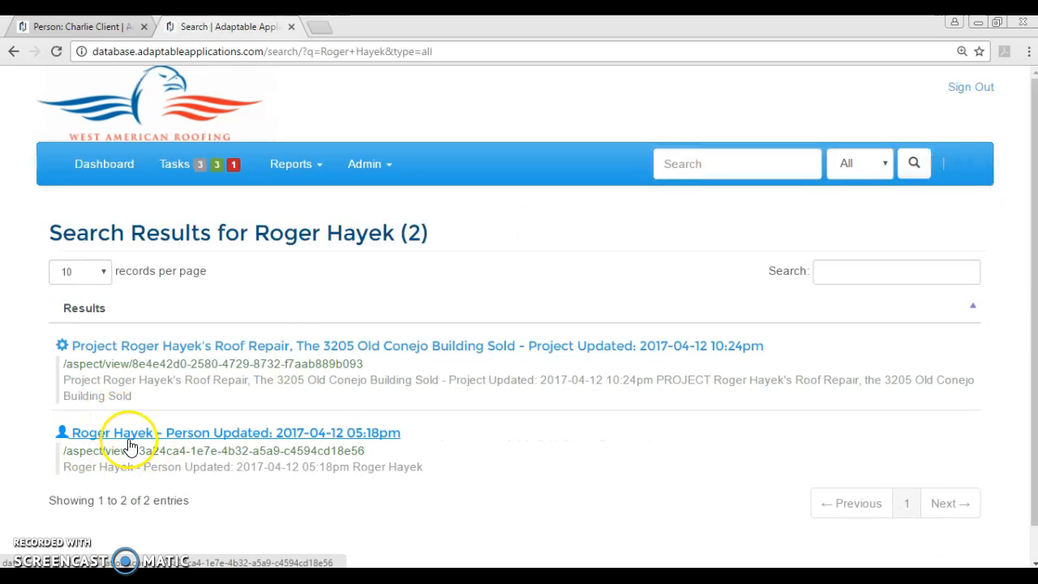
{"action": "left_click", "coordinate": [123, 434]}
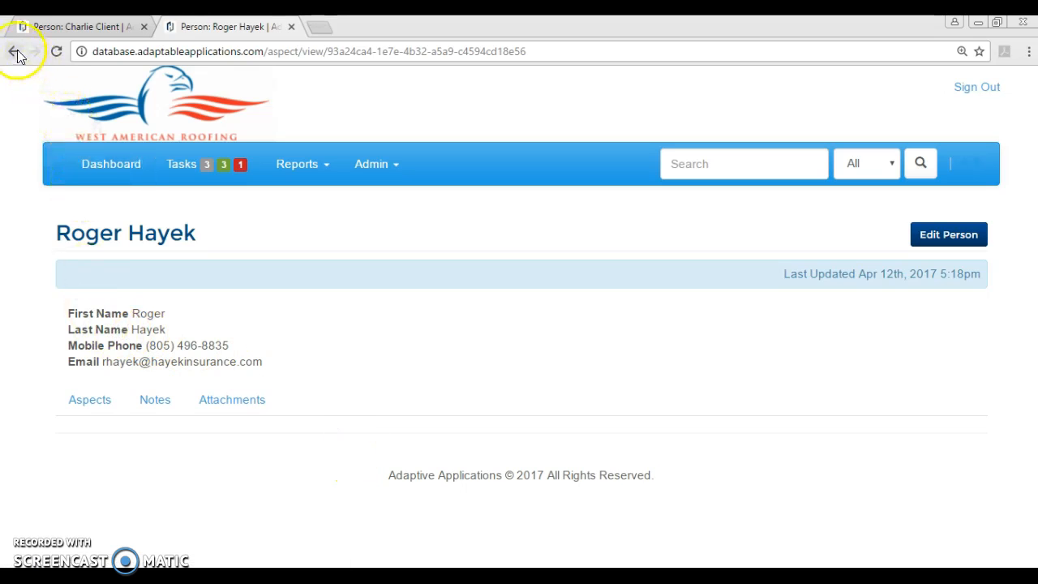
{"action": "left_click", "coordinate": [14, 51]}
{"action": "left_click", "coordinate": [16, 52]}
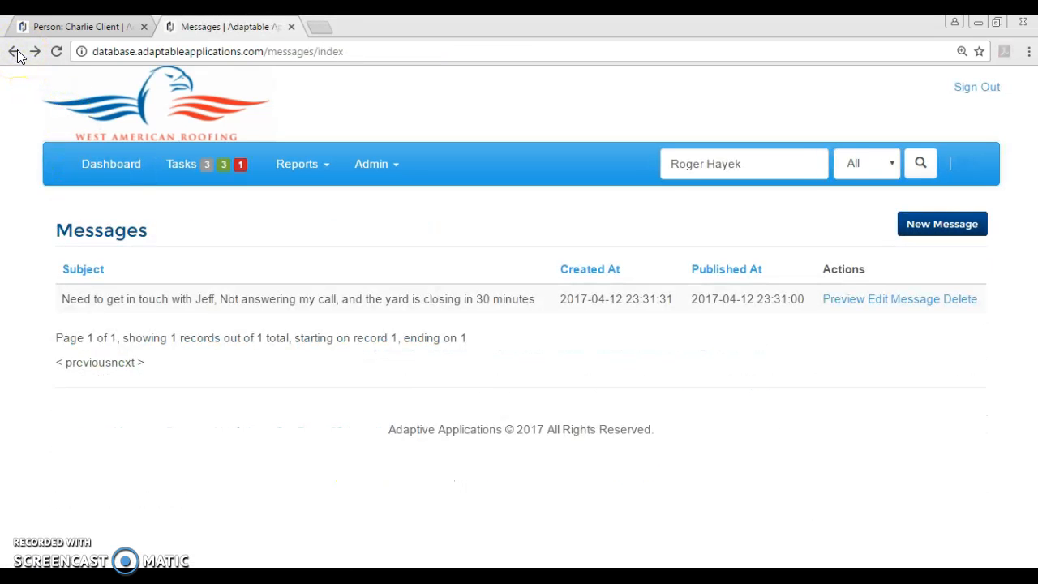
{"action": "left_click", "coordinate": [36, 50]}
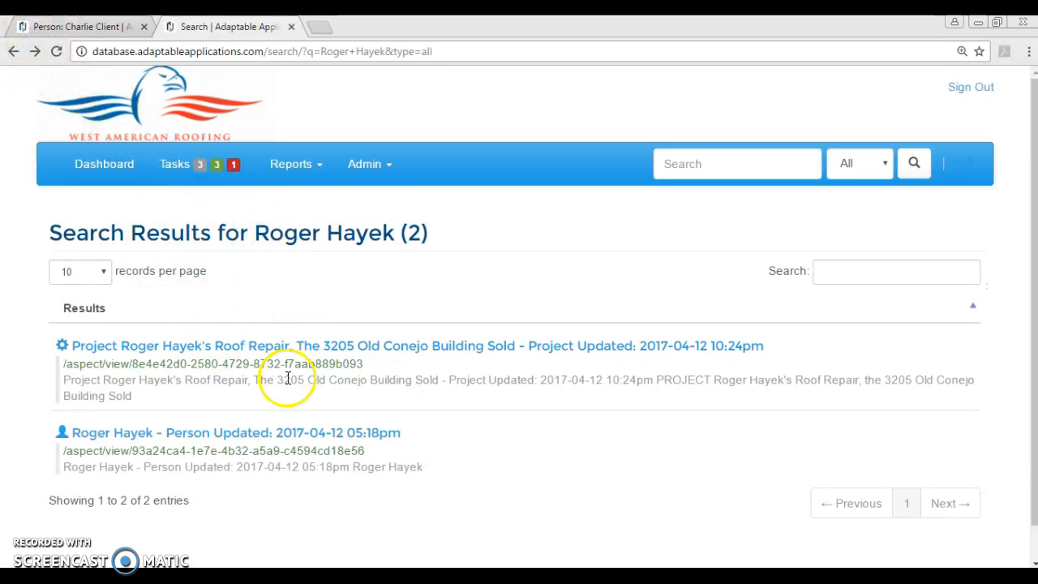
- Open the client's roof repair project and show its aspects list
{"action": "left_click", "coordinate": [261, 346]}
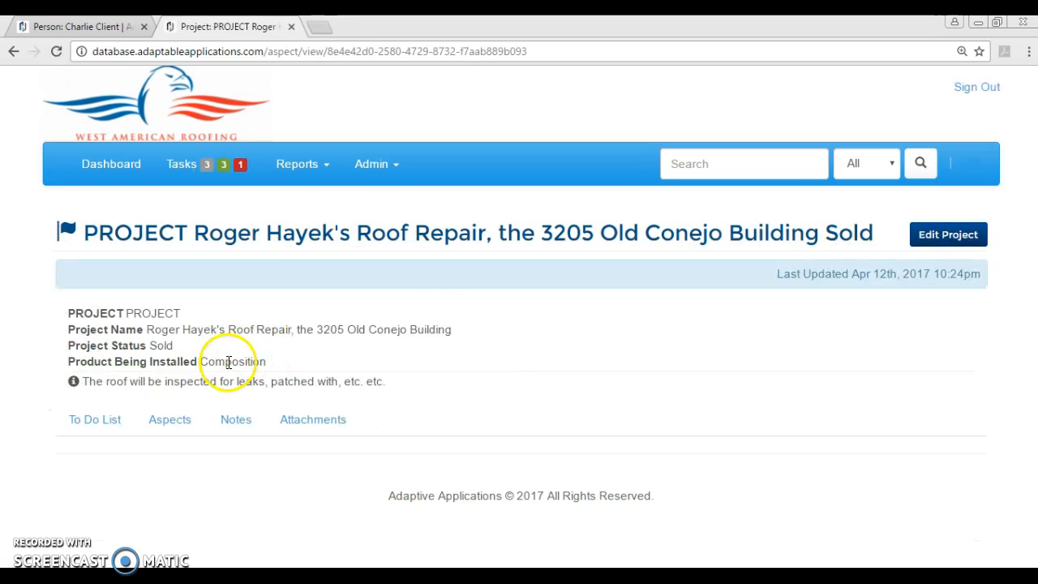
{"action": "left_click", "coordinate": [169, 418]}
{"action": "left_click", "coordinate": [723, 164]}
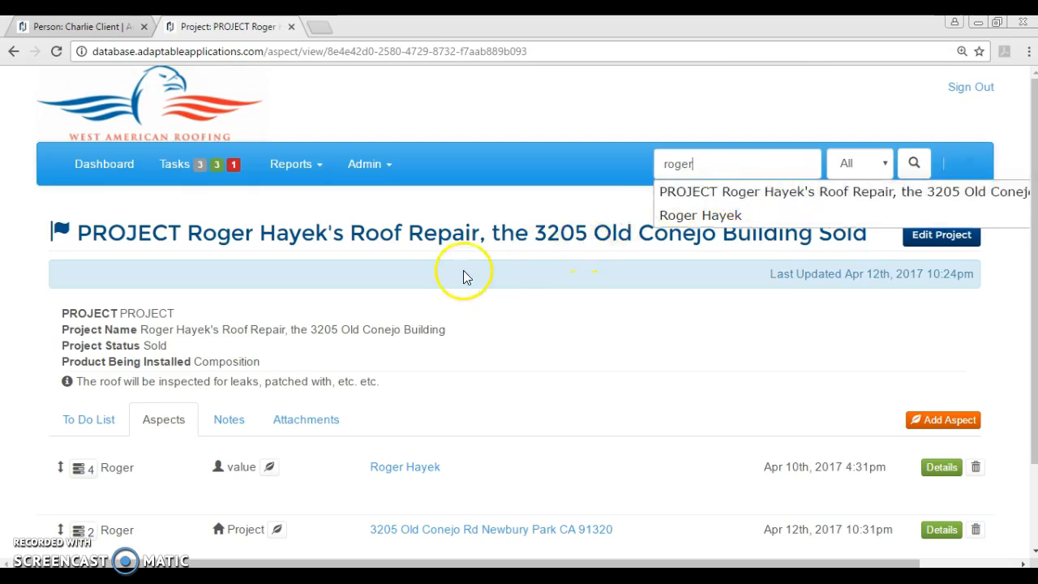
{"action": "left_click", "coordinate": [723, 186]}
{"action": "left_click_drag", "start_coordinate": [519, 24], "coordinate": [572, 44]}
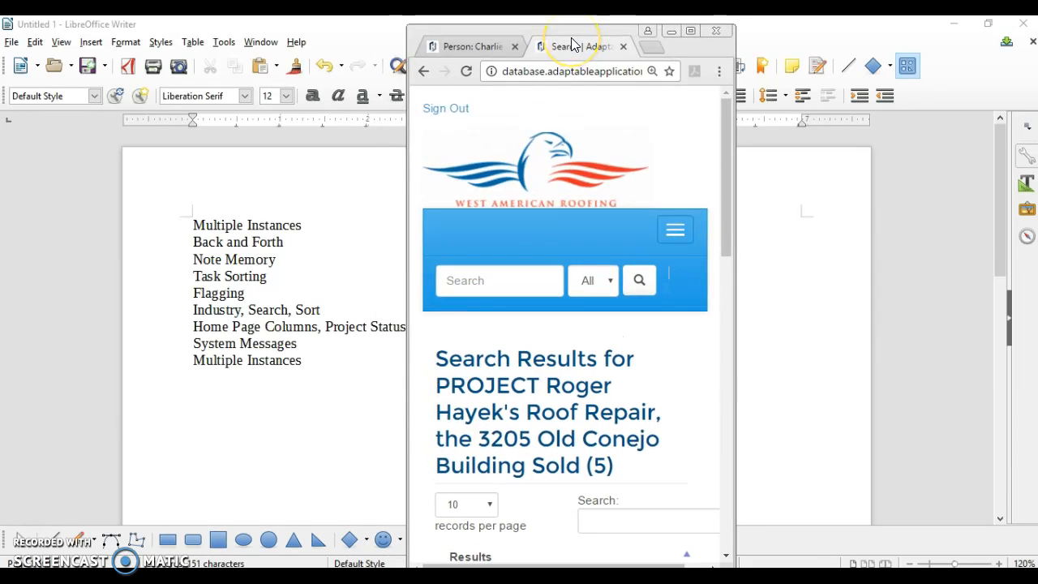
{"action": "double_click", "coordinate": [560, 44]}
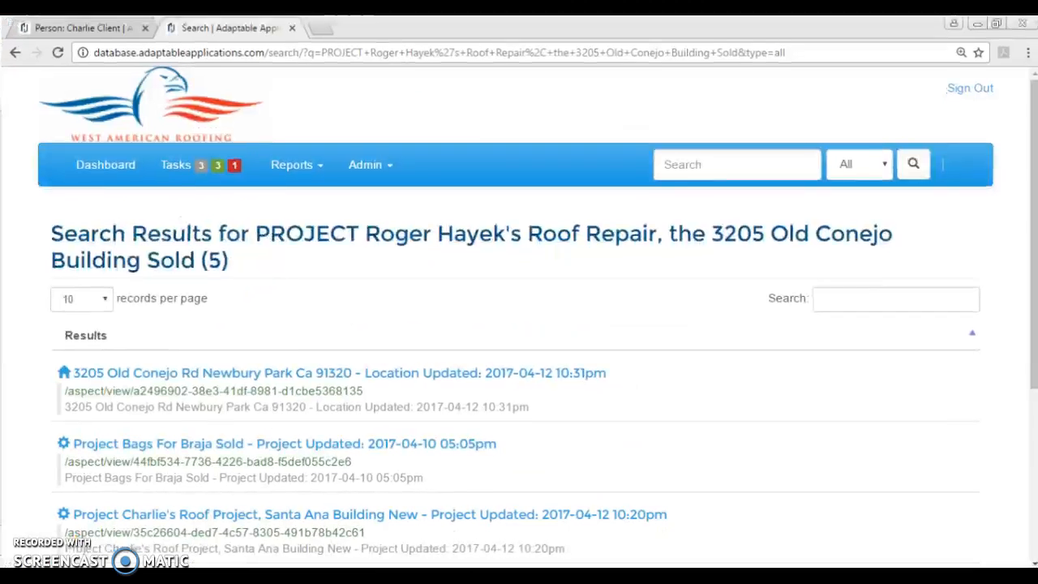
{"action": "left_click", "coordinate": [170, 375]}
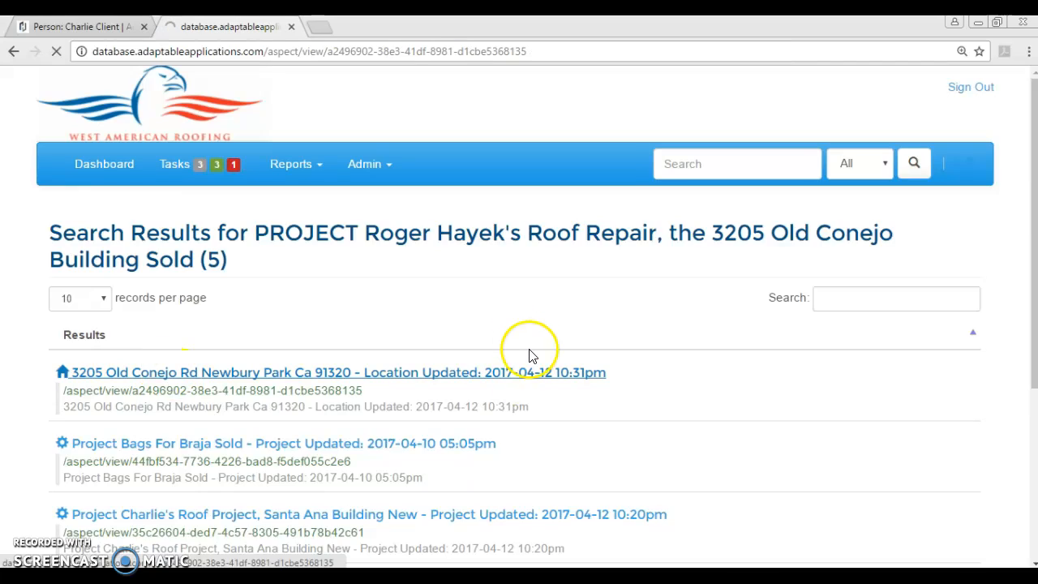
- Save a location note that the roof-access door latch needs pushing left while pulling down
{"action": "left_click", "coordinate": [143, 423]}
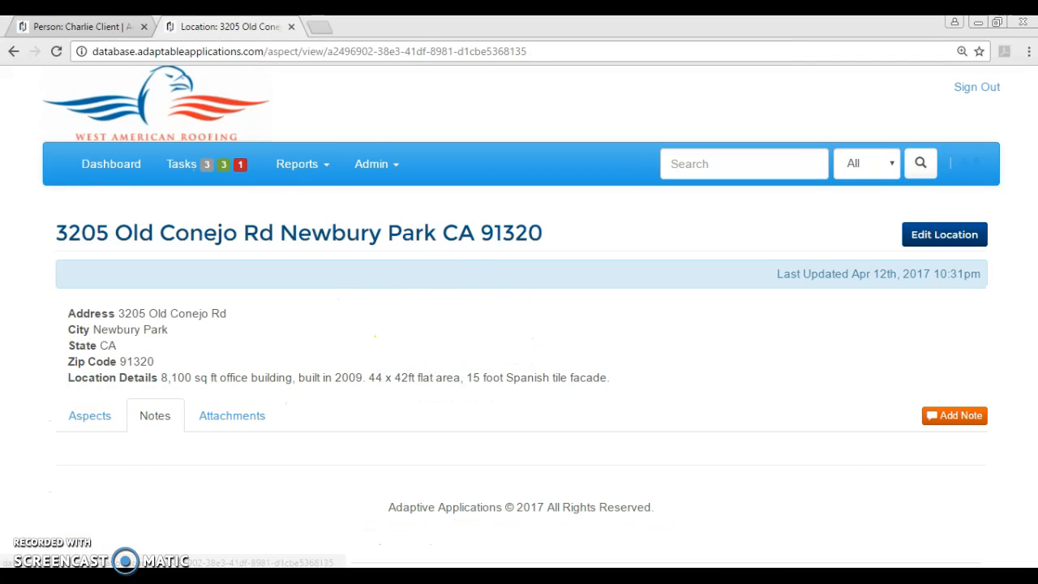
{"action": "left_click", "coordinate": [959, 416]}
{"action": "left_click", "coordinate": [635, 207]}
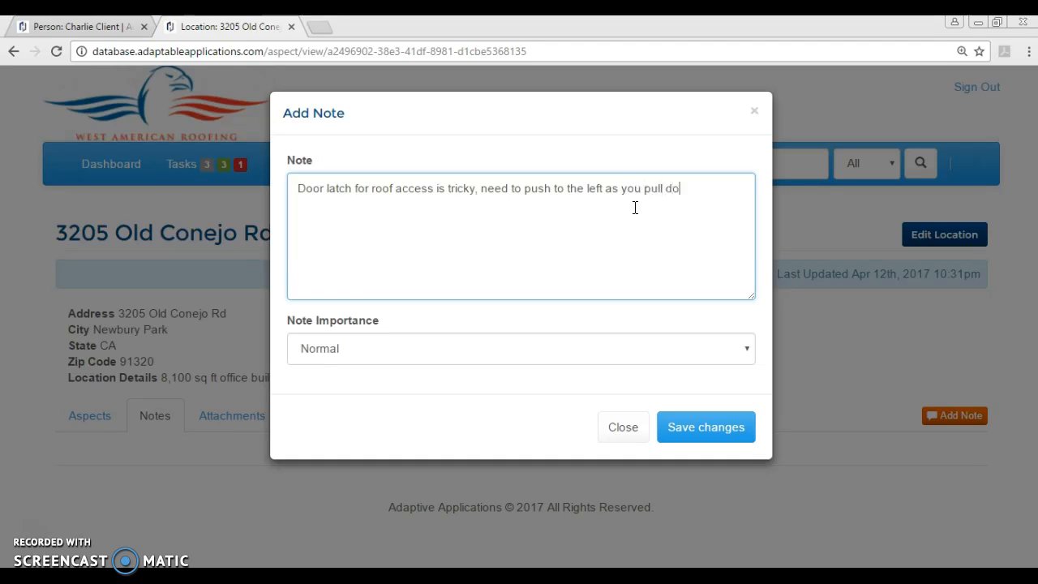
{"action": "left_click", "coordinate": [673, 248]}
{"action": "left_click", "coordinate": [687, 430]}
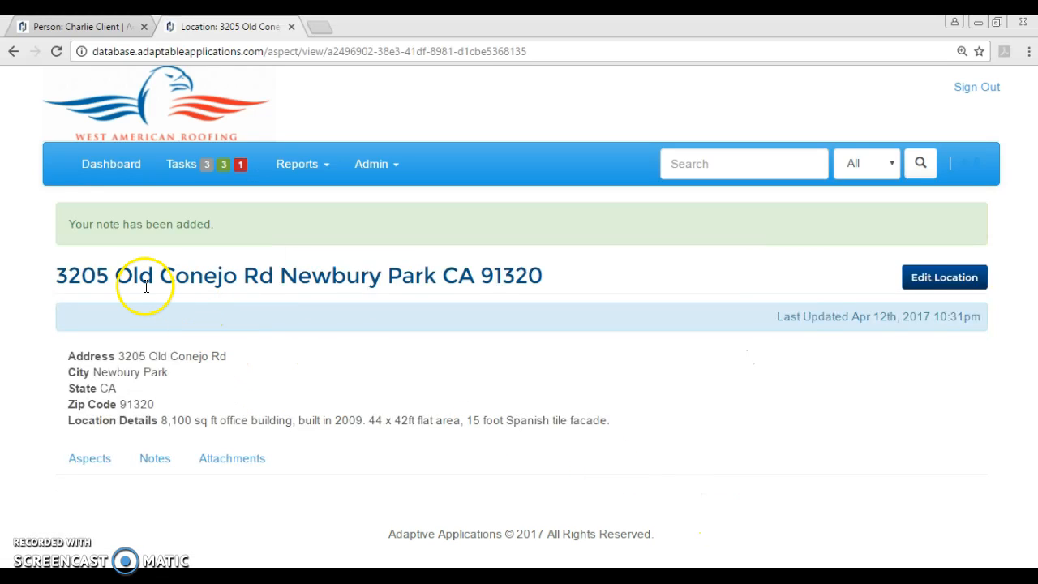
{"action": "left_click", "coordinate": [153, 458]}
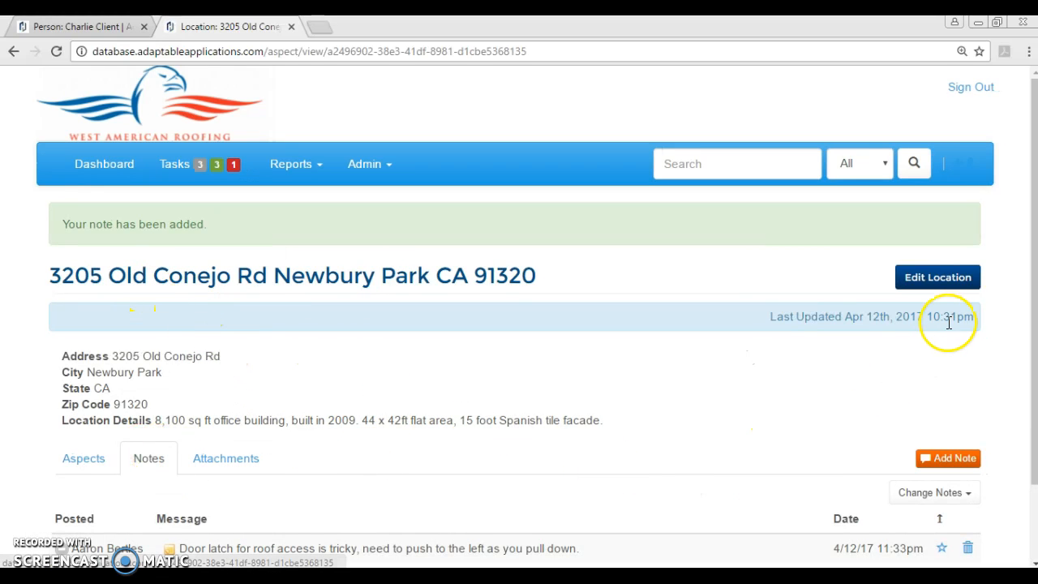
{"action": "left_click", "coordinate": [949, 457]}
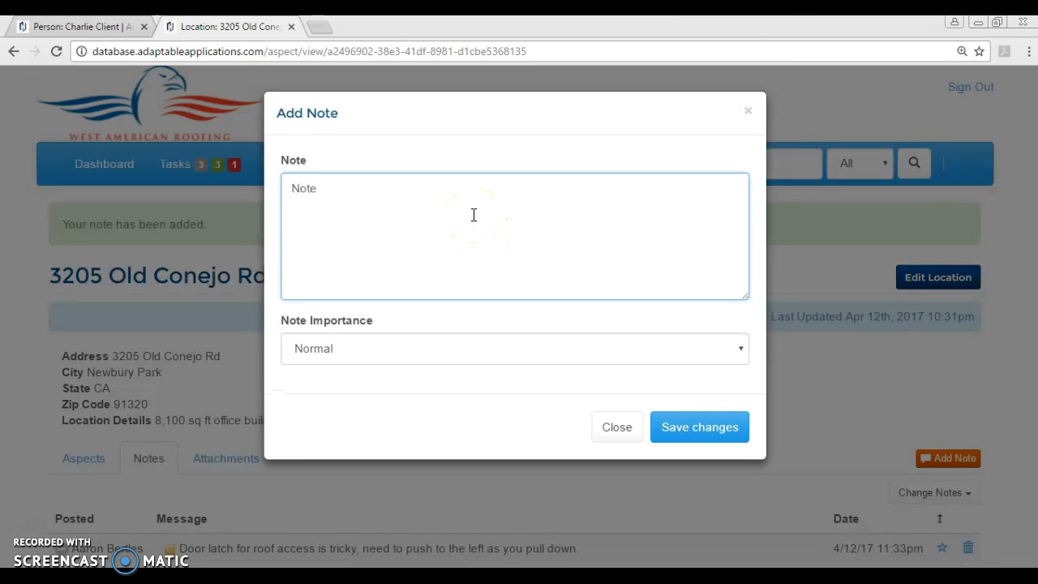
{"action": "left_click", "coordinate": [748, 113]}
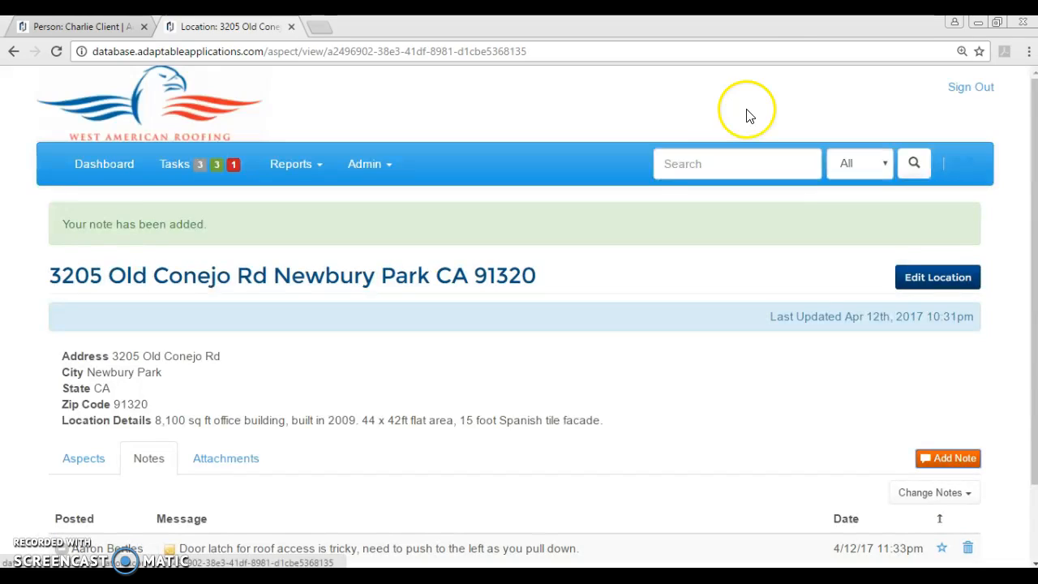
{"action": "left_click", "coordinate": [232, 469]}
{"action": "left_click", "coordinate": [64, 459]}
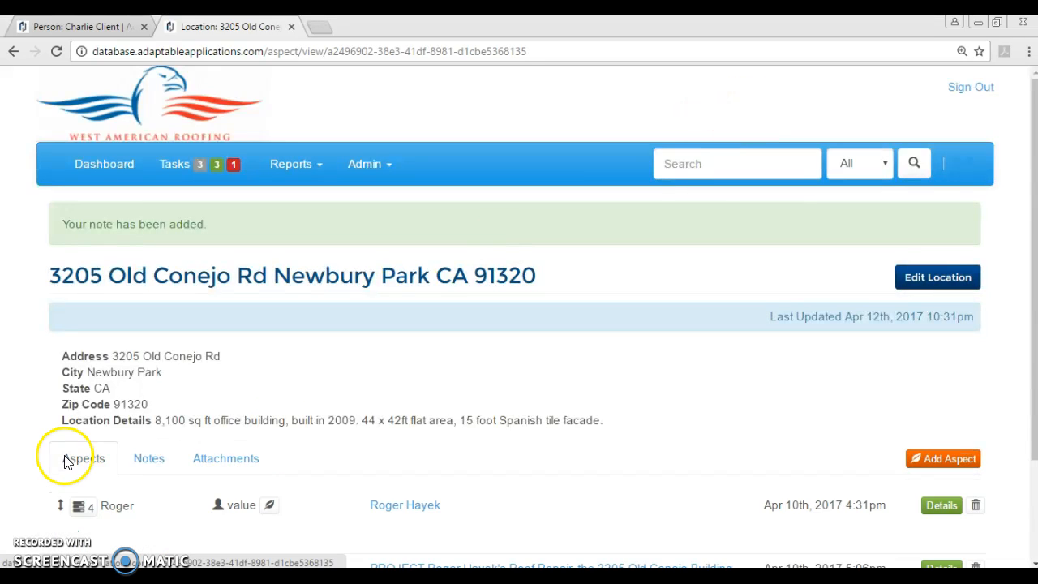
{"action": "scroll", "coordinate": [270, 440], "scroll_direction": "down", "scroll_amount": 2}
{"action": "left_click", "coordinate": [79, 379]}
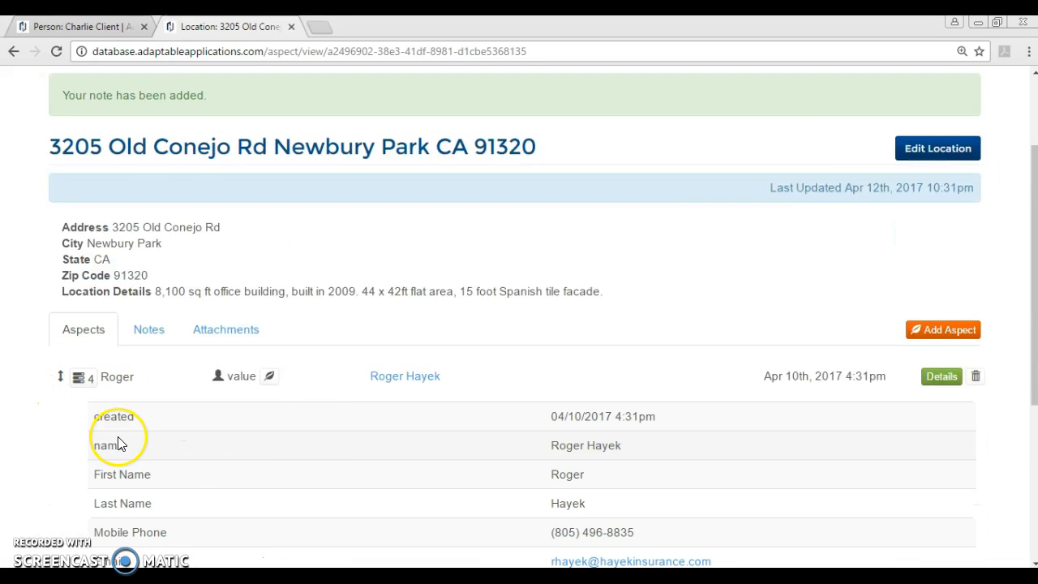
{"action": "scroll", "coordinate": [382, 430], "scroll_direction": "down", "scroll_amount": 1}
{"action": "scroll", "coordinate": [362, 431], "scroll_direction": "up", "scroll_amount": 1}
{"action": "left_click", "coordinate": [150, 330]}
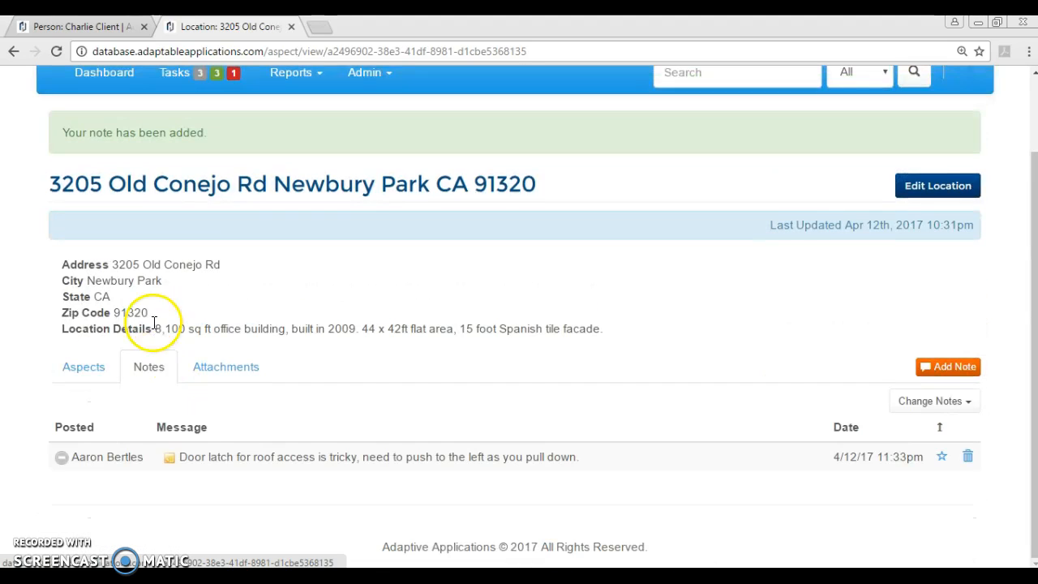
{"action": "left_click", "coordinate": [928, 373]}
{"action": "left_click_drag", "start_coordinate": [322, 186], "coordinate": [240, 186]}
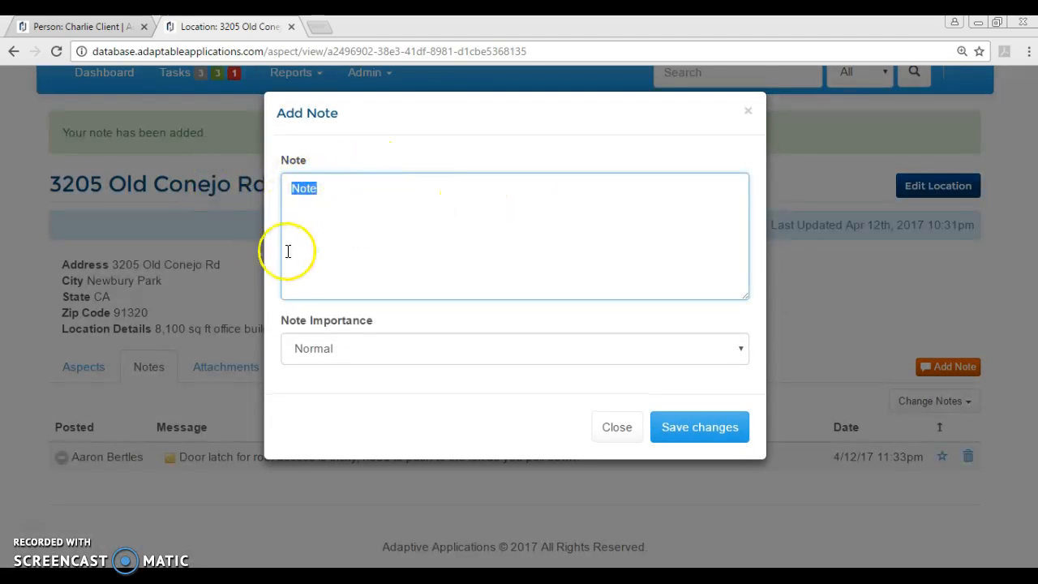
{"action": "left_click", "coordinate": [617, 430]}
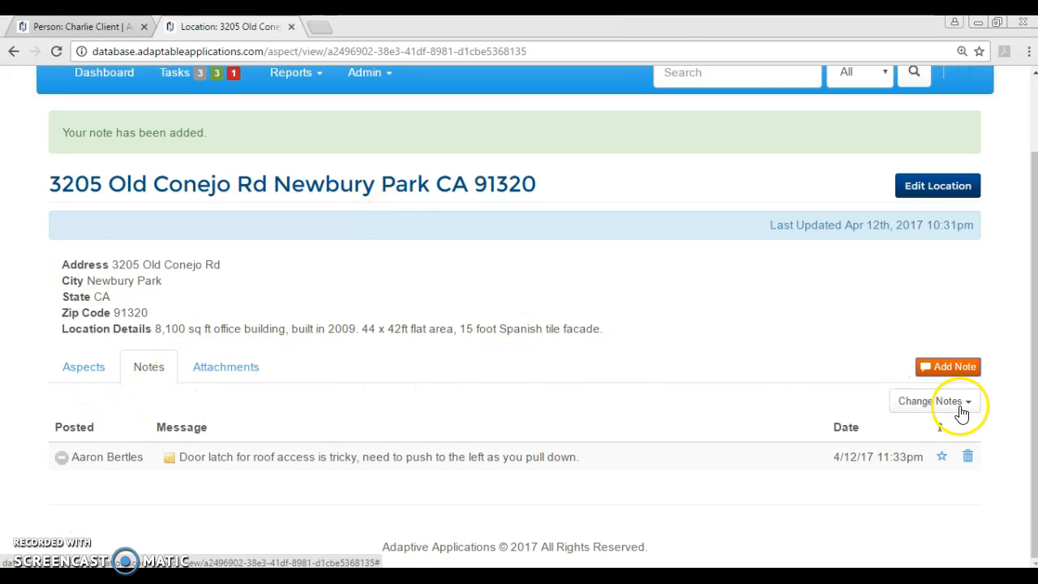
{"action": "left_click", "coordinate": [943, 366]}
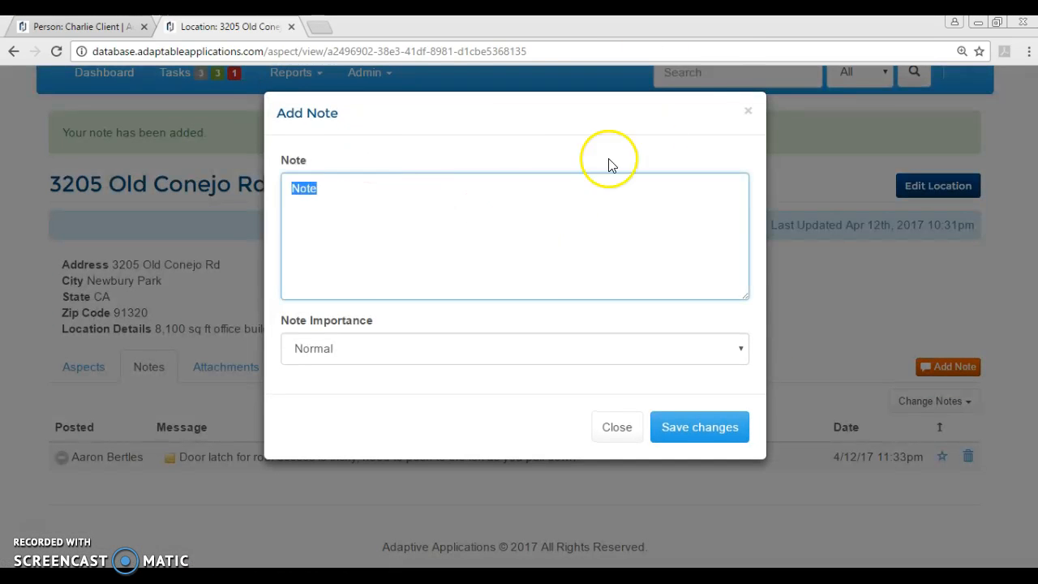
{"action": "left_click", "coordinate": [746, 112]}
{"action": "left_click", "coordinate": [55, 52]}
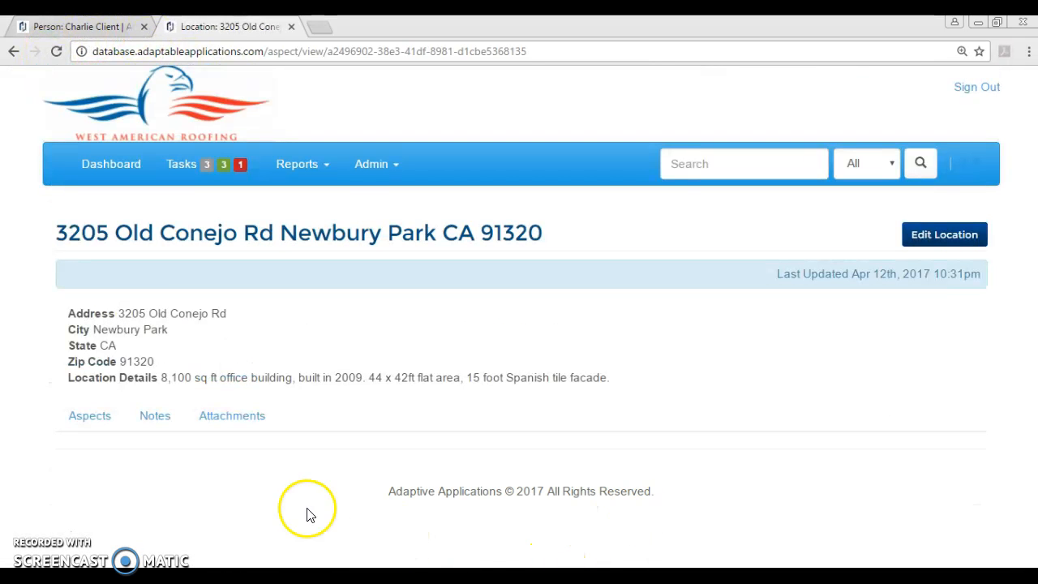
{"action": "left_click", "coordinate": [155, 415]}
{"action": "left_click", "coordinate": [947, 415]}
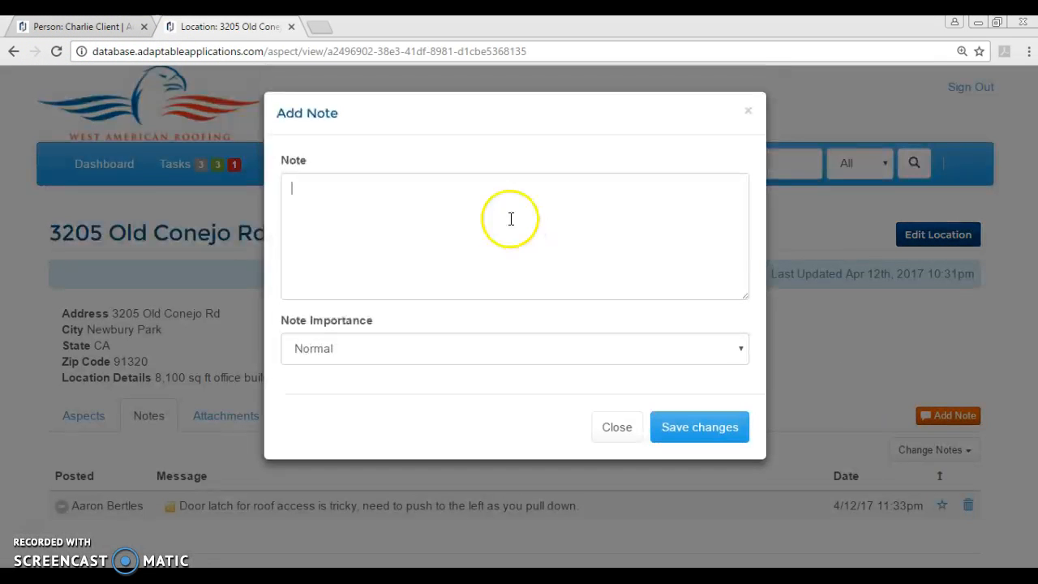
{"action": "left_click", "coordinate": [748, 111]}
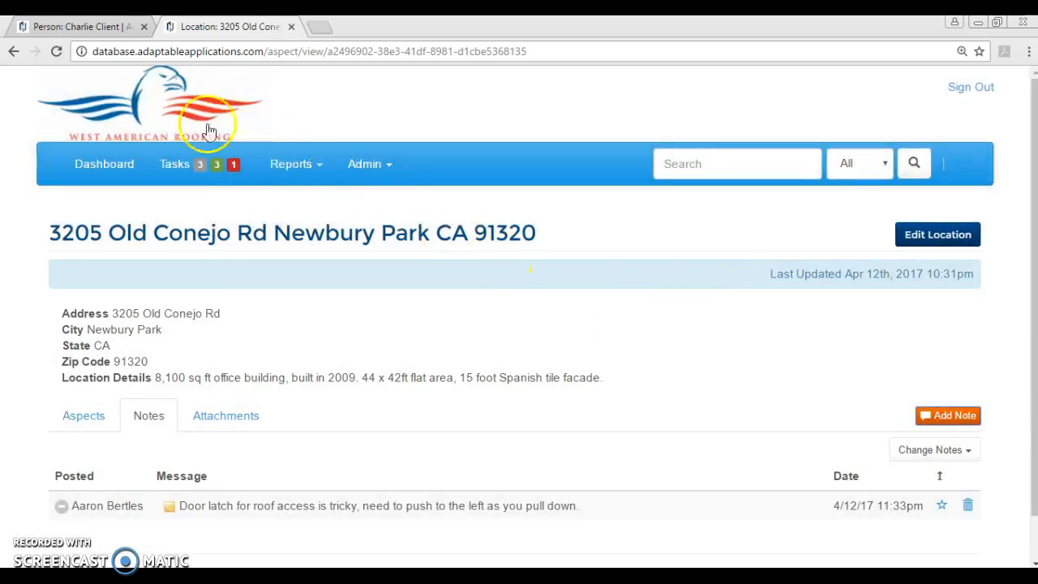
{"action": "left_click_drag", "start_coordinate": [471, 30], "coordinate": [535, 4]}
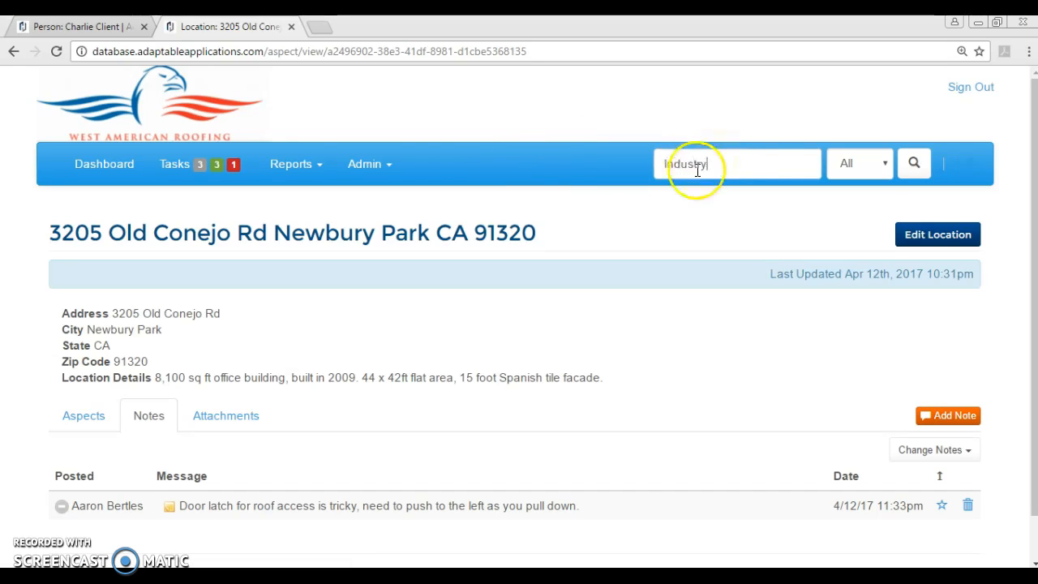
- Run an Industry-type search and scroll through the six results, General Contractor to Security Systems Installation
{"action": "left_click", "coordinate": [874, 163]}
{"action": "left_click", "coordinate": [863, 215]}
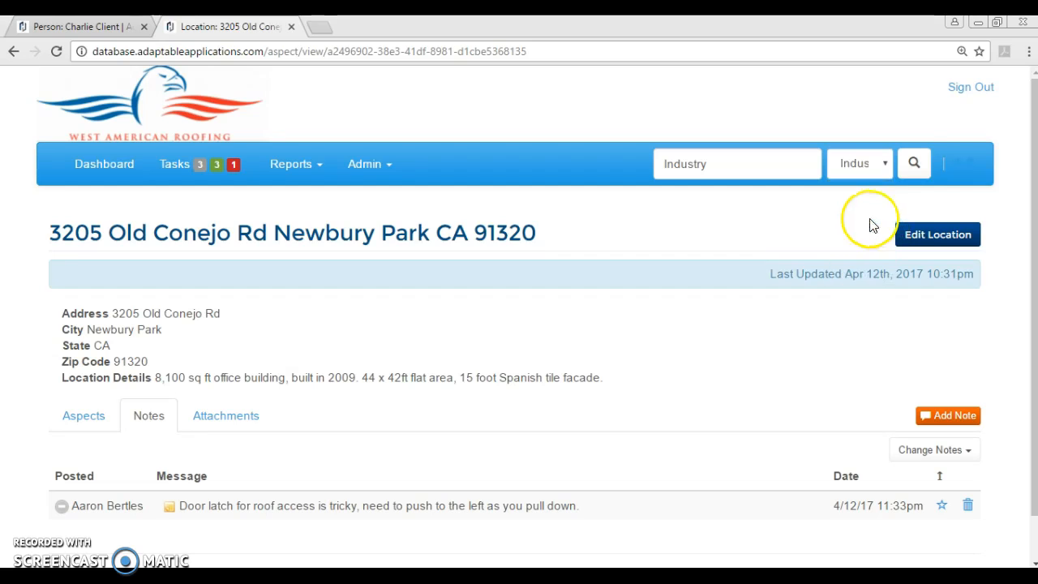
{"action": "left_click", "coordinate": [914, 163]}
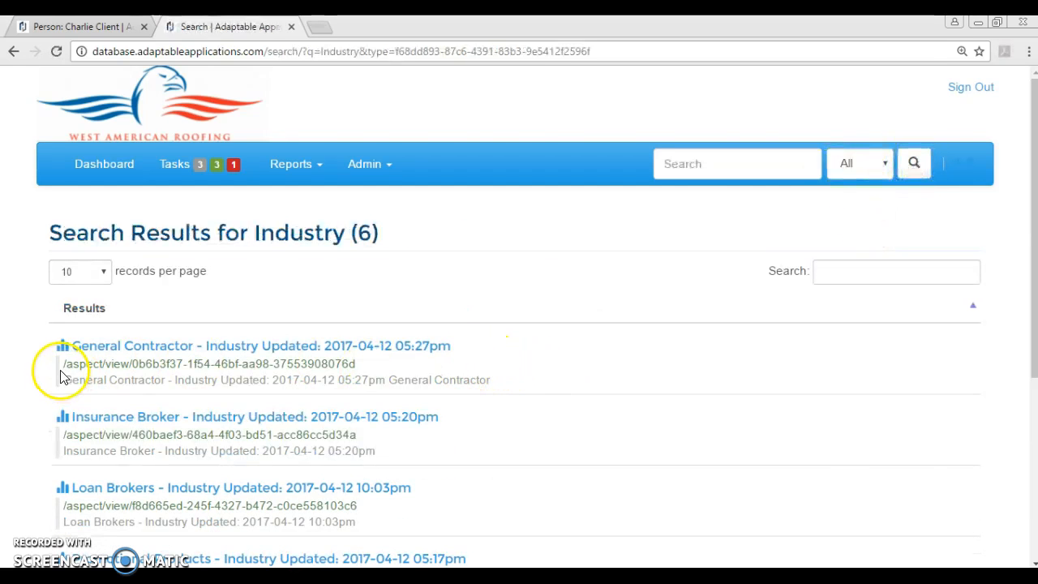
{"action": "scroll", "coordinate": [486, 347], "scroll_direction": "down", "scroll_amount": 2}
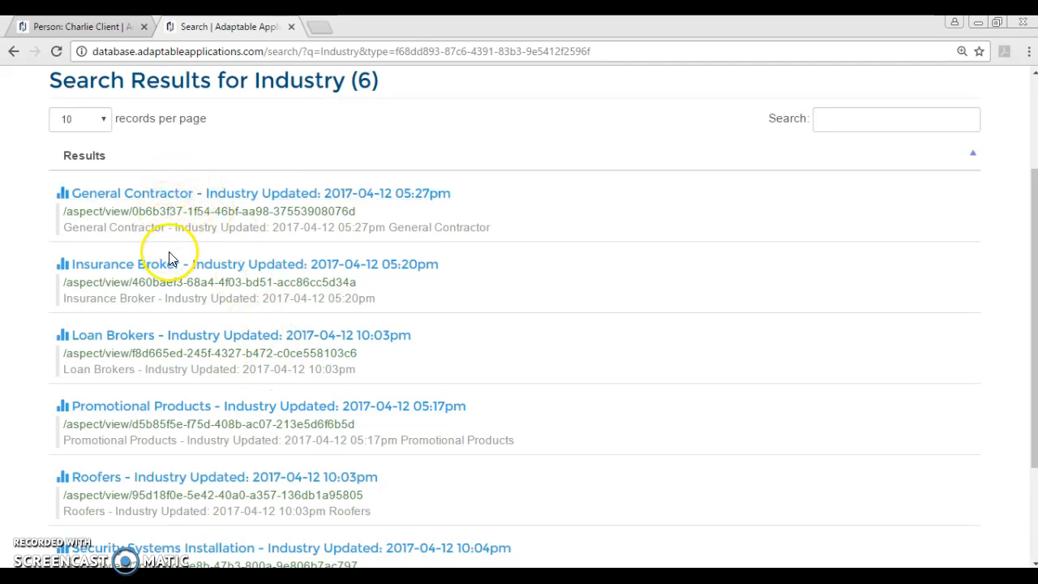
{"action": "scroll", "coordinate": [242, 405], "scroll_direction": "down", "scroll_amount": 1}
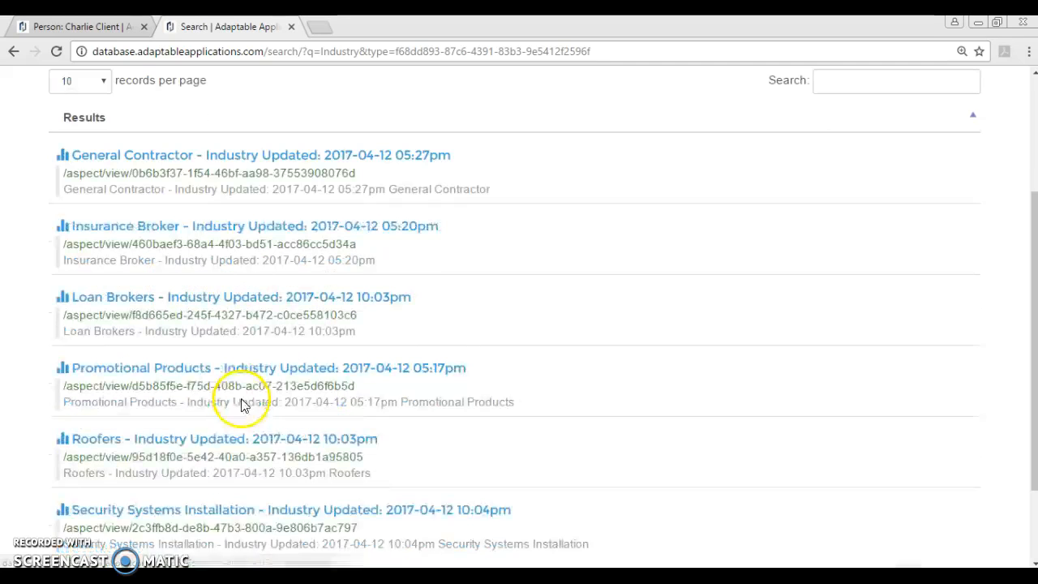
{"action": "scroll", "coordinate": [242, 405], "scroll_direction": "down", "scroll_amount": 1}
{"action": "scroll", "coordinate": [268, 405], "scroll_direction": "down", "scroll_amount": 1}
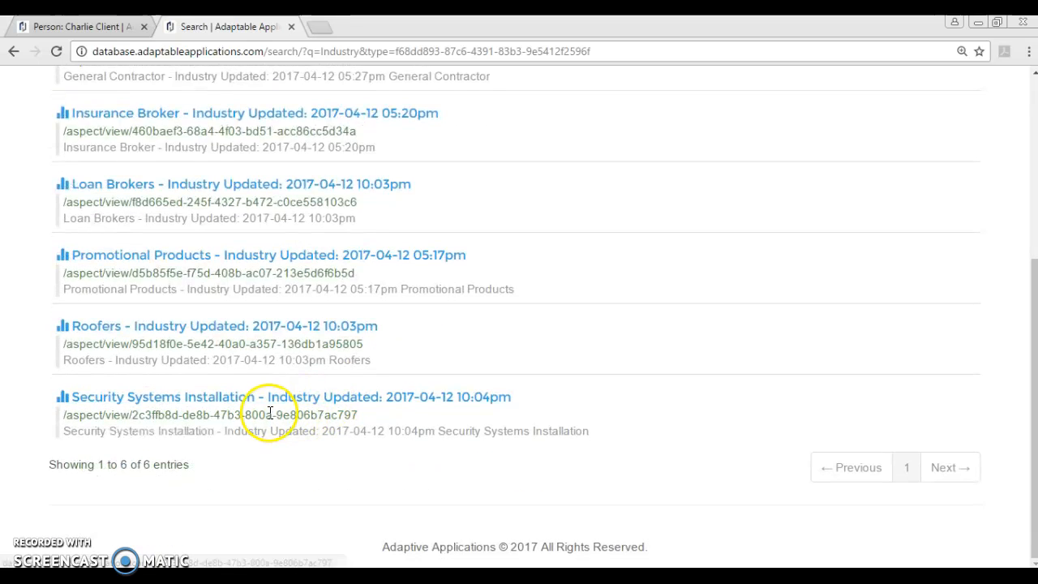
{"action": "scroll", "coordinate": [398, 390], "scroll_direction": "up", "scroll_amount": 4}
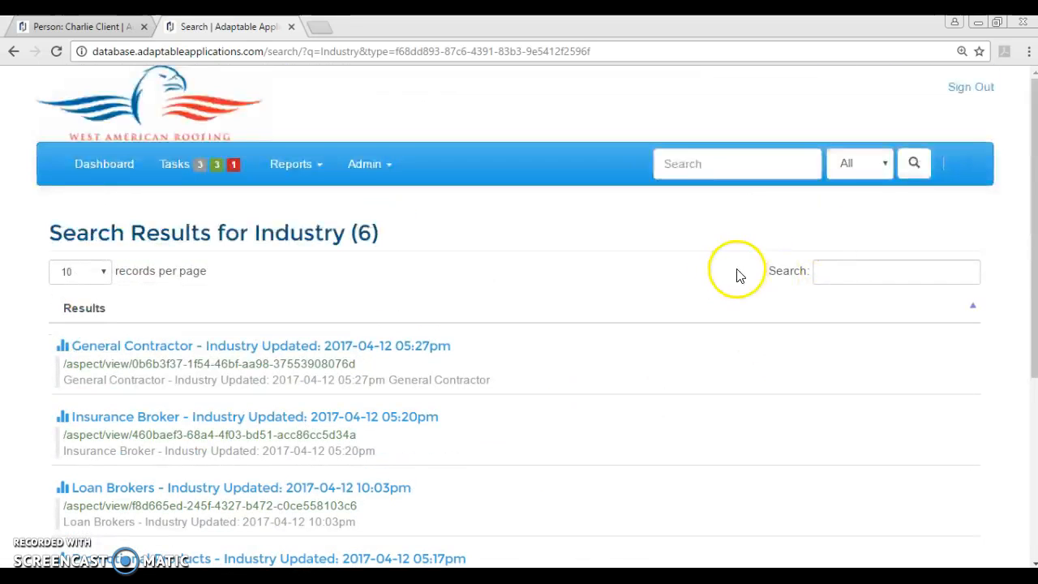
- Open the Security Systems Installation industry from a 'securit' search, view its Aspects, then return to Dashboard
{"action": "left_click", "coordinate": [739, 160]}
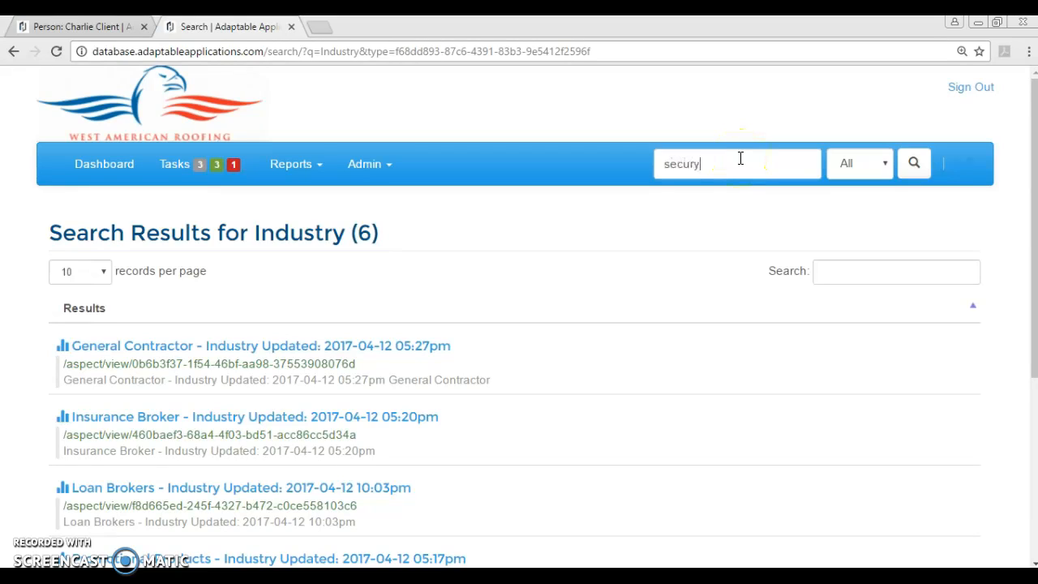
{"action": "type", "text": "secury"}
{"action": "key", "text": "BackSpace"}
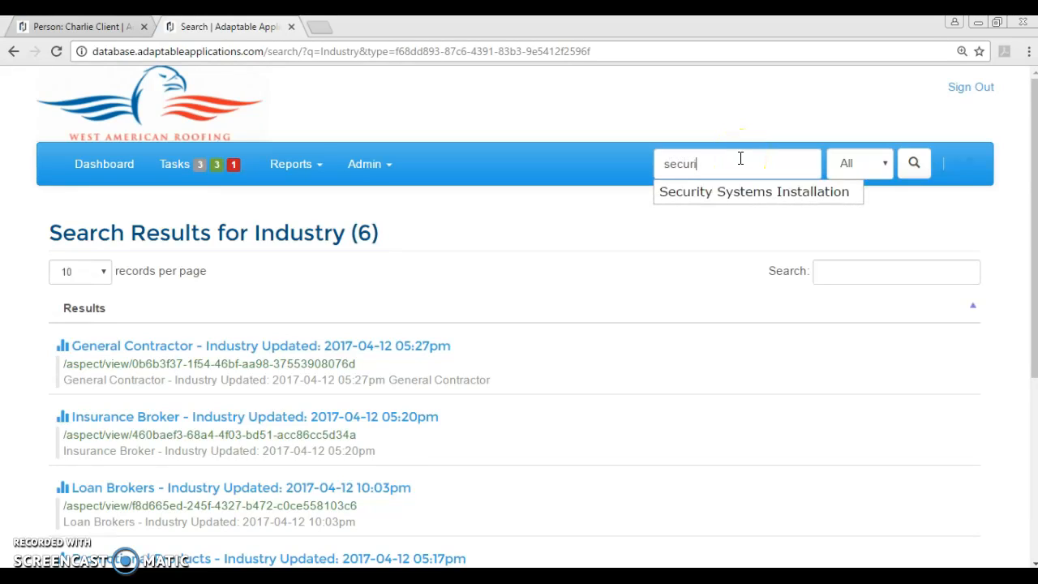
{"action": "type", "text": "it"}
{"action": "left_click", "coordinate": [724, 192]}
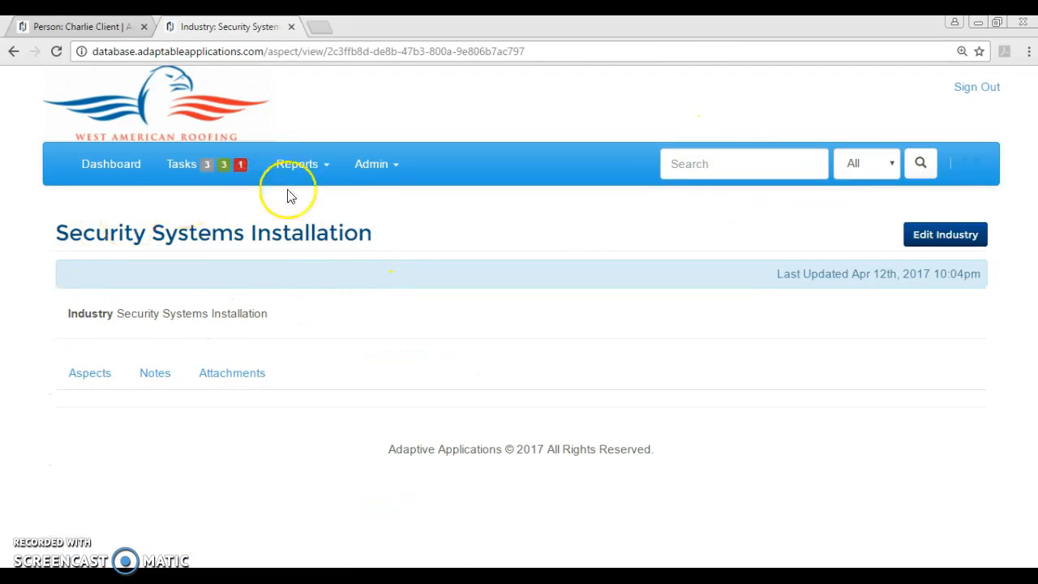
{"action": "left_click", "coordinate": [88, 381]}
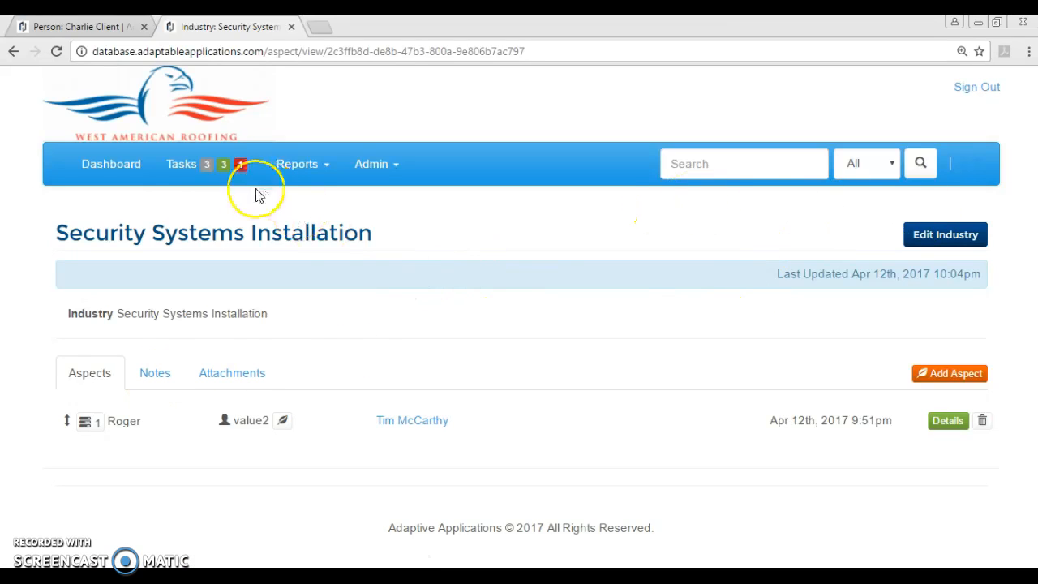
{"action": "left_click", "coordinate": [130, 157]}
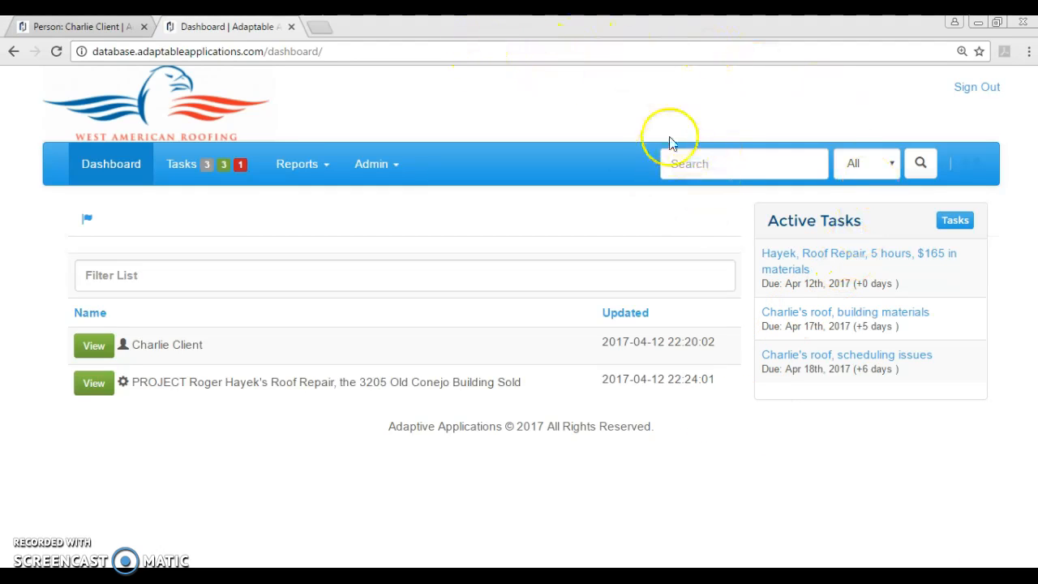
- Switch to the client's person record tab and shrink the browser to a small window over Writer
{"action": "left_click", "coordinate": [705, 163]}
{"action": "left_click_drag", "start_coordinate": [506, 29], "coordinate": [600, 16]}
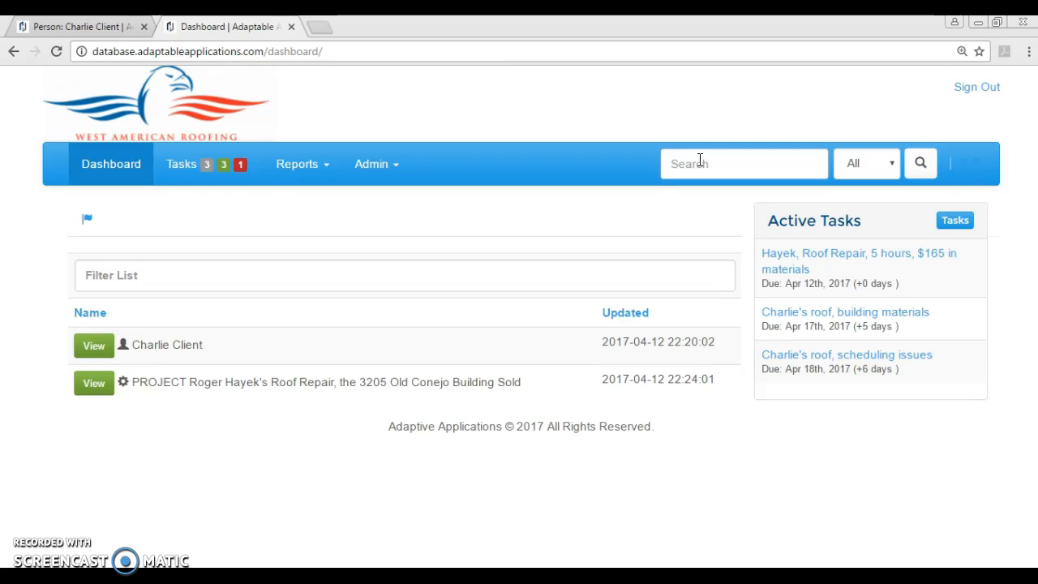
{"action": "key", "text": "ctrl+shift+Tab"}
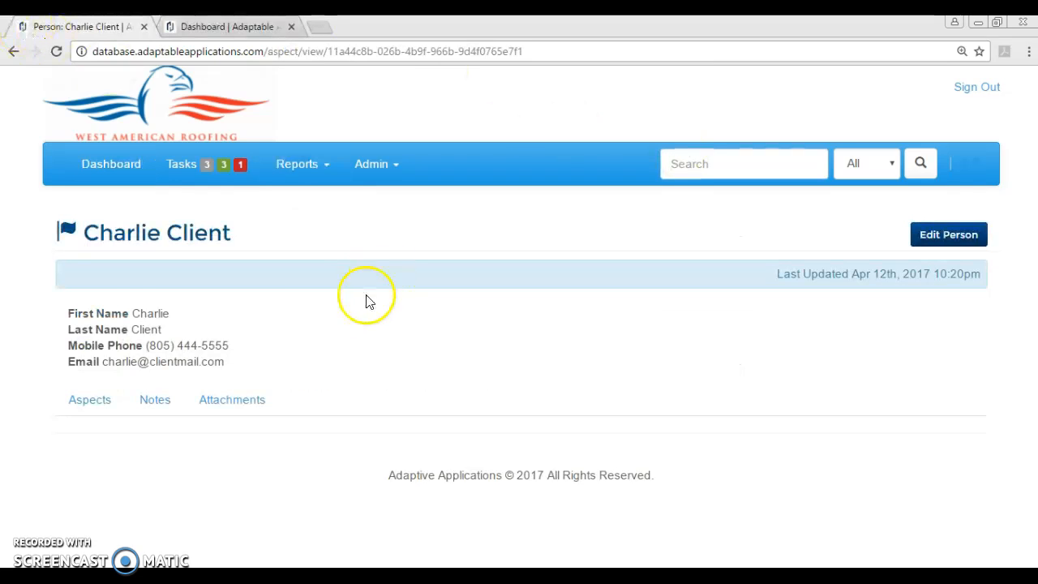
{"action": "left_click_drag", "start_coordinate": [261, 26], "coordinate": [527, 14]}
- Open the Task List, filter by 'cha' then clear it, and show the three tasks assigned to me
{"action": "left_click", "coordinate": [204, 165]}
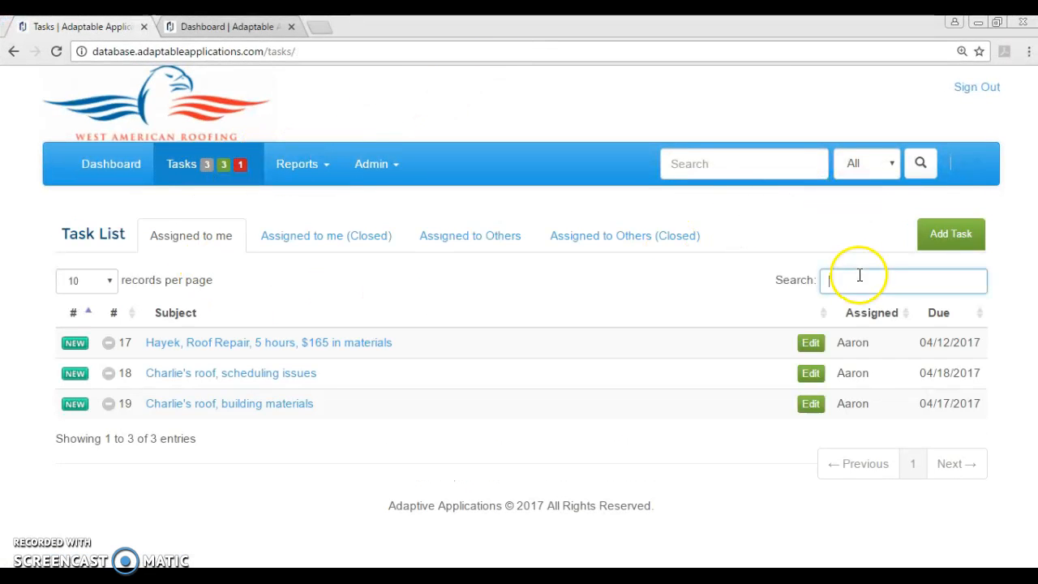
{"action": "type", "text": "charl"}
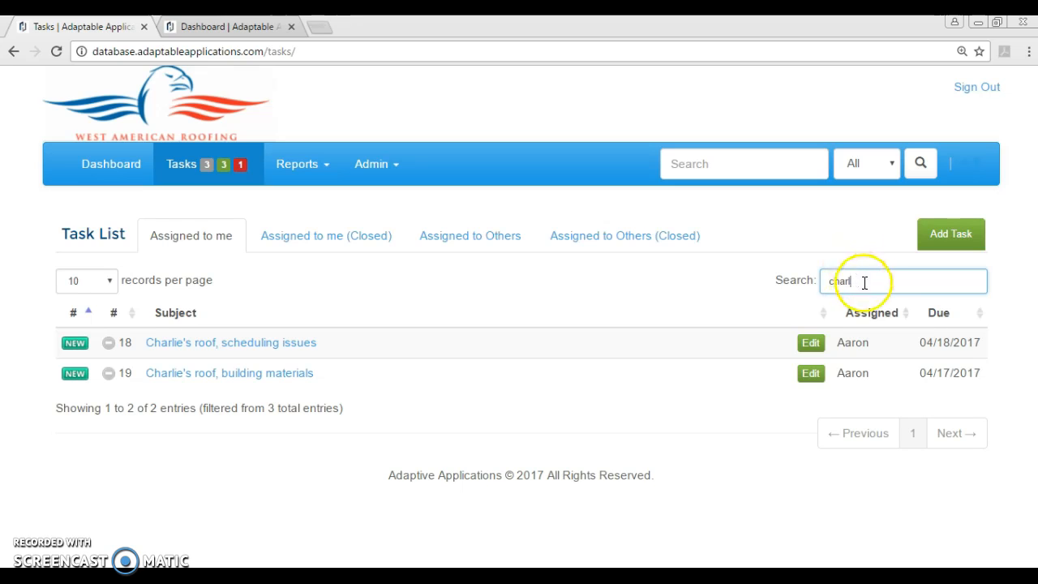
{"action": "left_click_drag", "start_coordinate": [915, 278], "coordinate": [813, 258]}
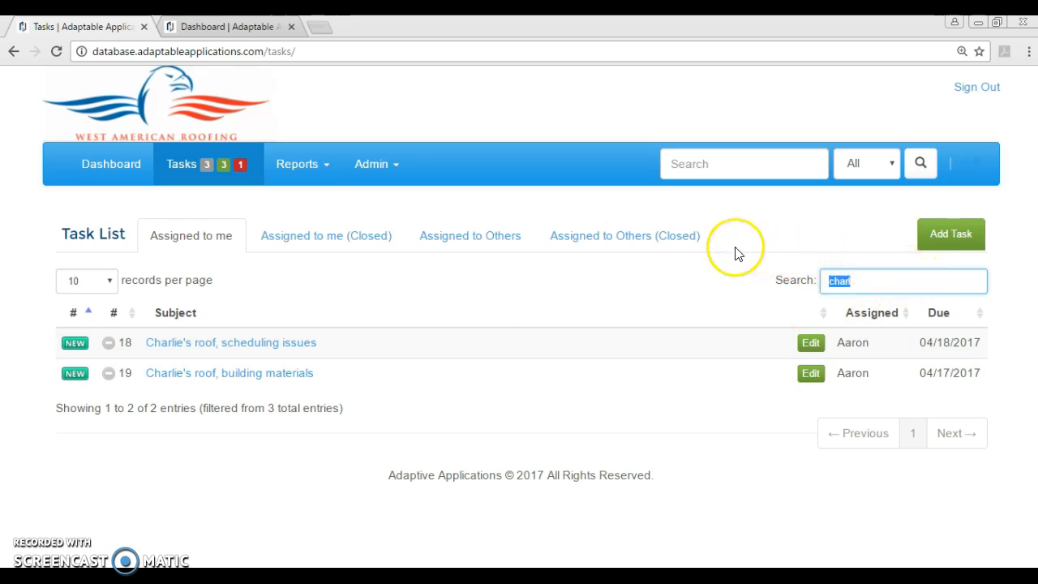
{"action": "key", "text": "BackSpace"}
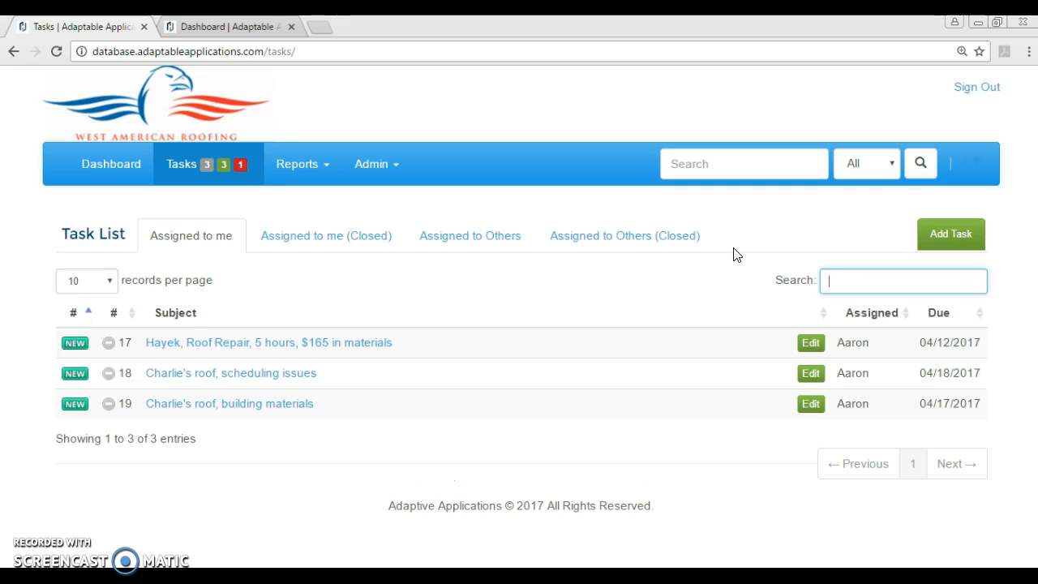
{"action": "left_click", "coordinate": [447, 237]}
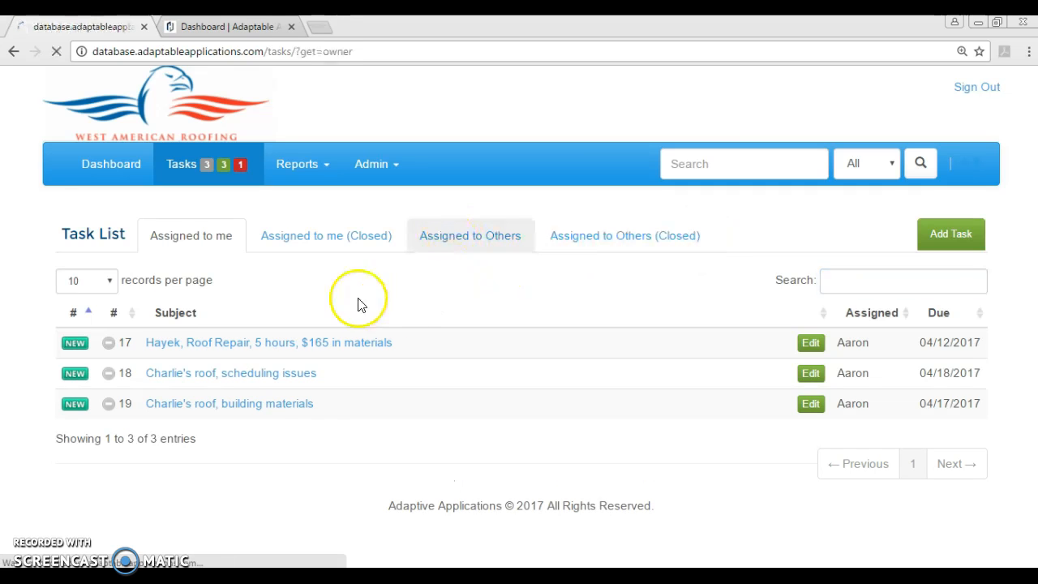
{"action": "left_click", "coordinate": [199, 248]}
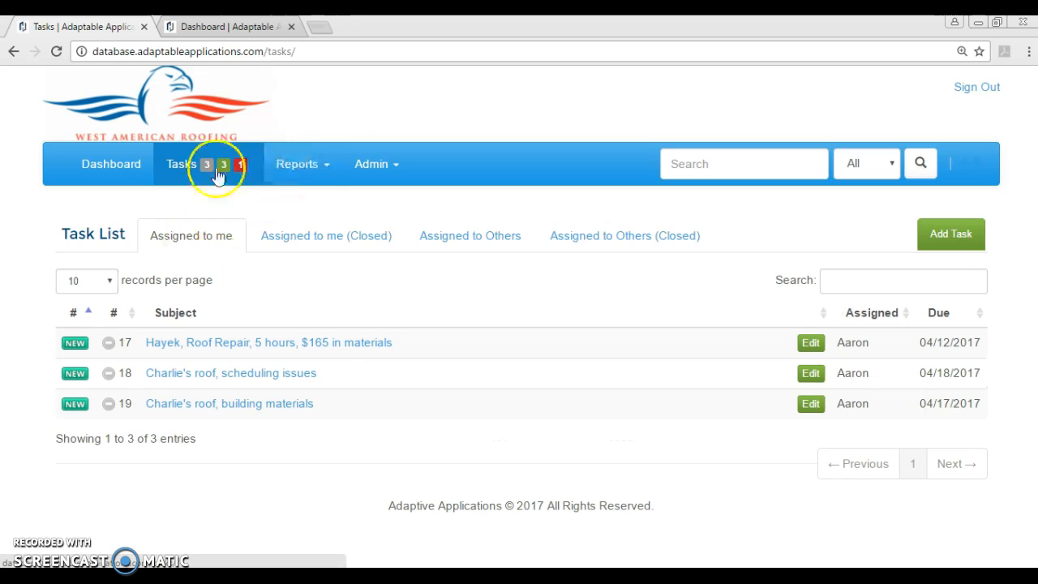
{"action": "left_click_drag", "start_coordinate": [494, 27], "coordinate": [540, 16]}
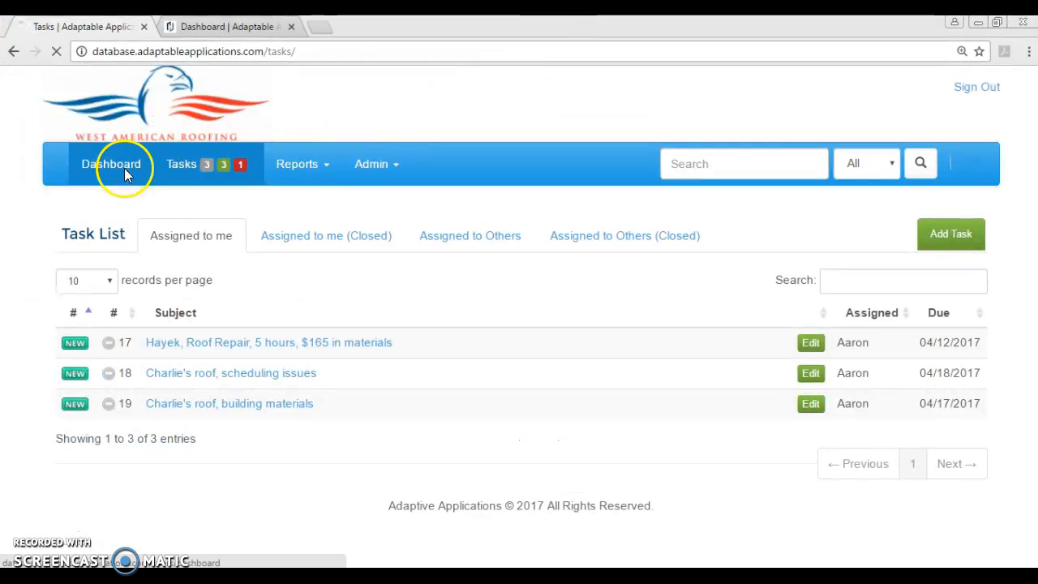
- Return from the Task List to the Dashboard
{"action": "left_click", "coordinate": [126, 171]}
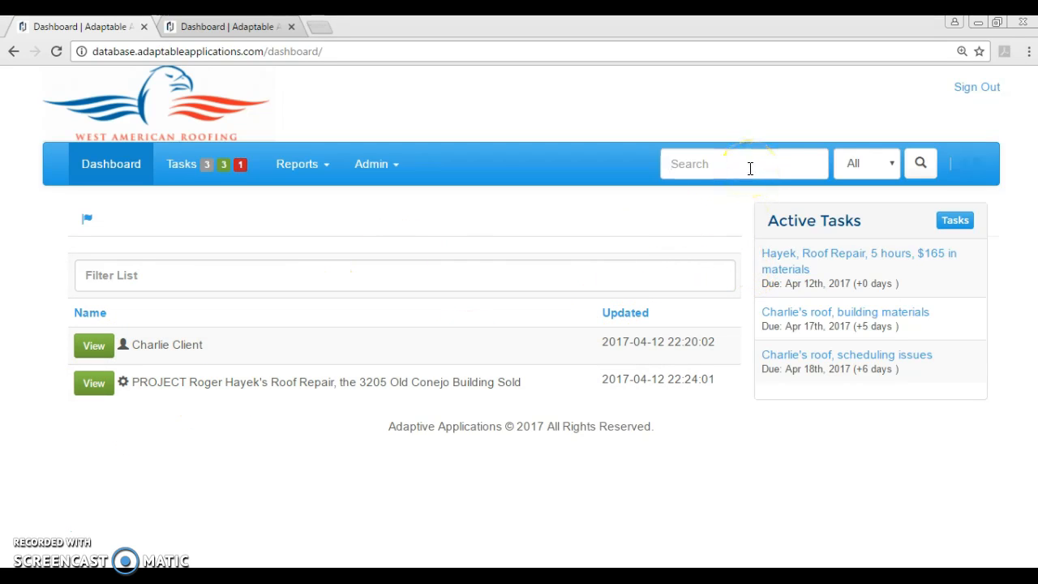
- Run a Project-category search and scroll through the three matching projects
{"action": "type", "text": "ject"}
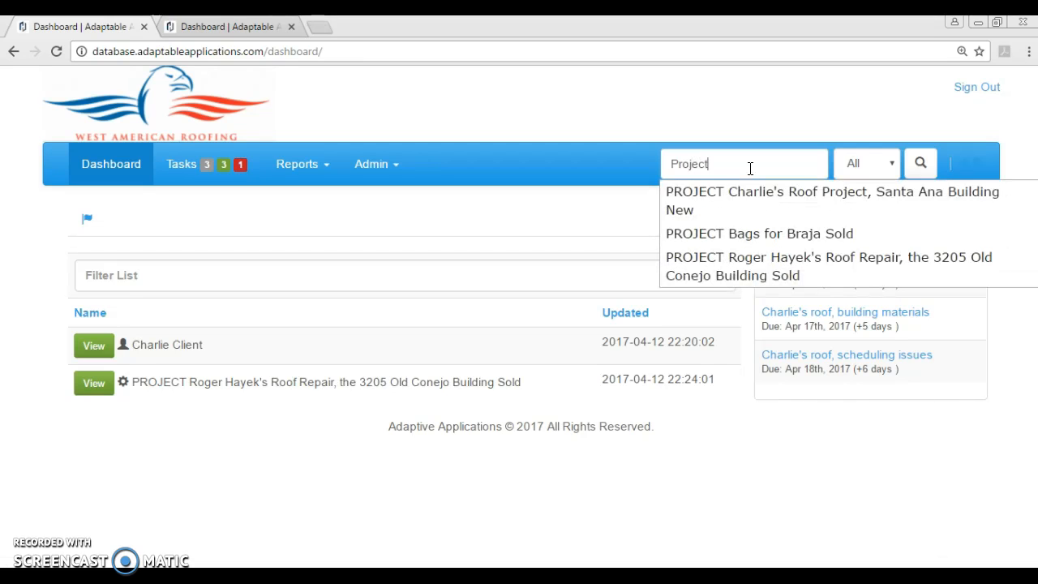
{"action": "left_click", "coordinate": [853, 164]}
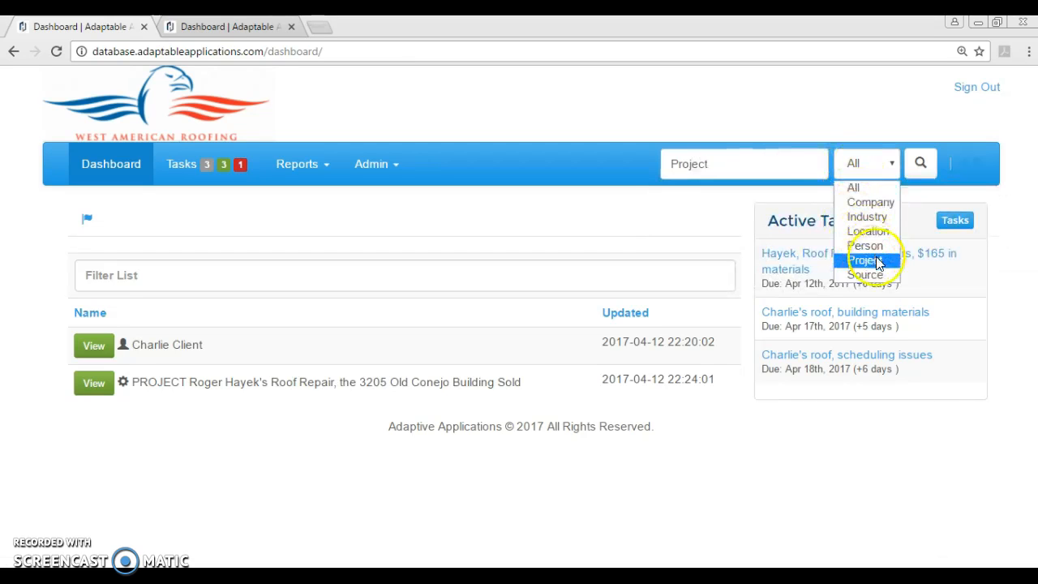
{"action": "left_click", "coordinate": [864, 260]}
{"action": "left_click", "coordinate": [920, 163]}
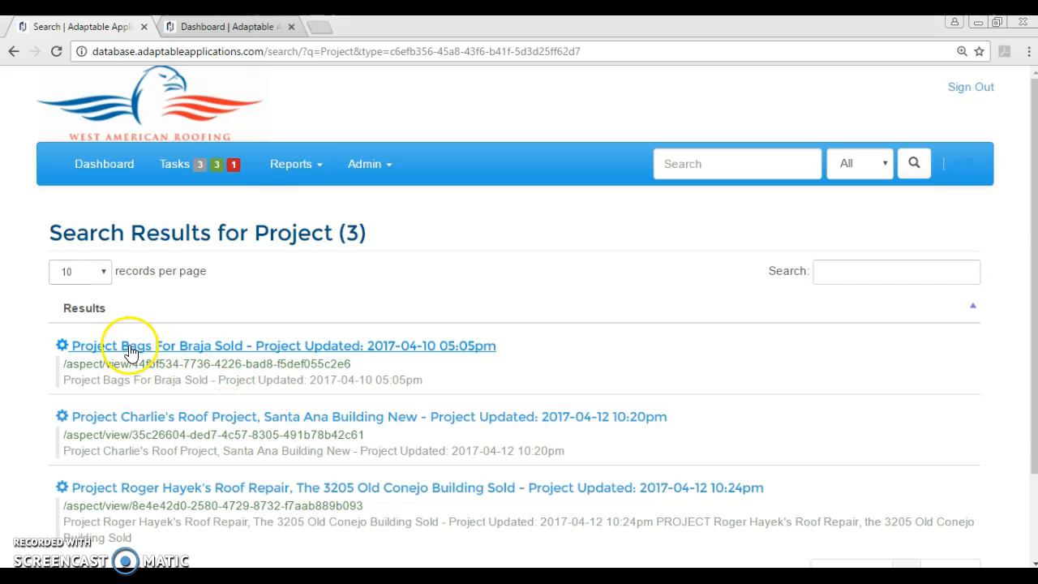
{"action": "scroll", "coordinate": [208, 382], "scroll_direction": "down", "scroll_amount": 3}
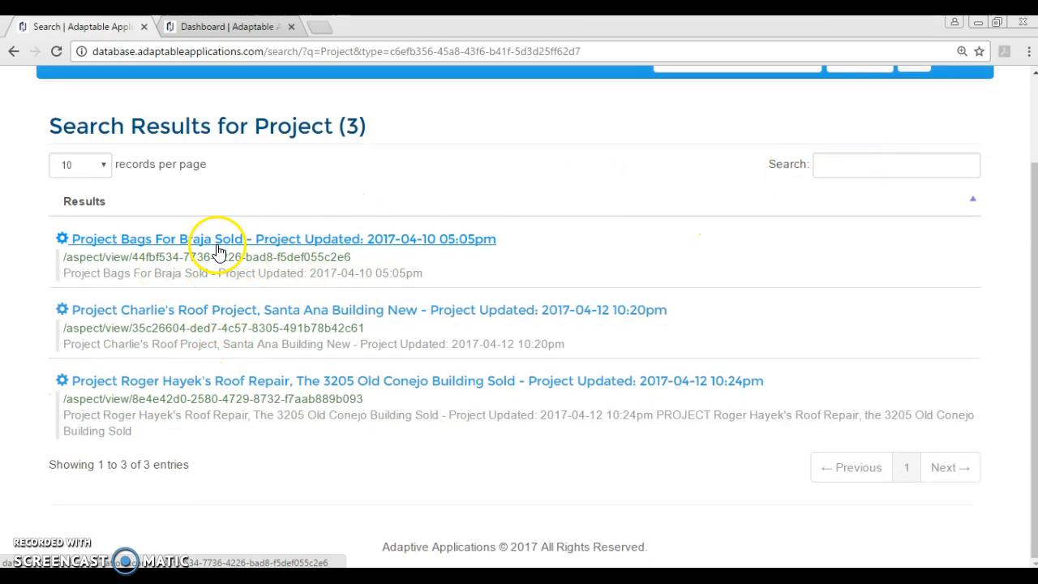
- Try filtering the project results by status text such as 'Sold', then select the filter text to clear it
{"action": "left_click", "coordinate": [898, 163]}
{"action": "type", "text": "Native"}
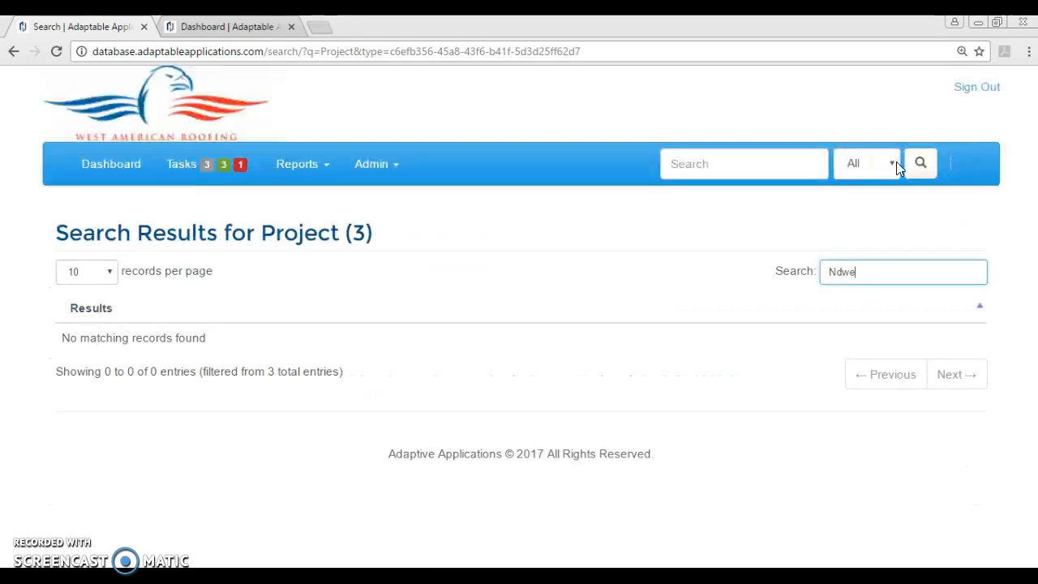
{"action": "key", "text": "BackSpace"}
{"action": "key", "text": "BackSpace"}
{"action": "key", "text": "BackSpace"}
{"action": "key", "text": "BackSpace"}
{"action": "key", "text": "BackSpace"}
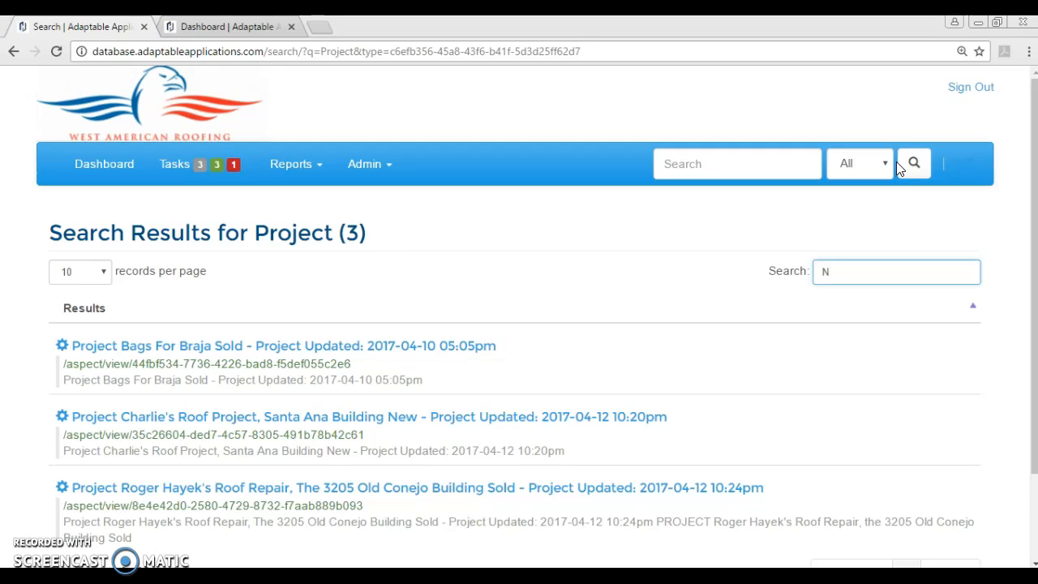
{"action": "type", "text": "ew"}
{"action": "key", "text": "BackSpace"}
{"action": "key", "text": "BackSpace"}
{"action": "key", "text": "BackSpace"}
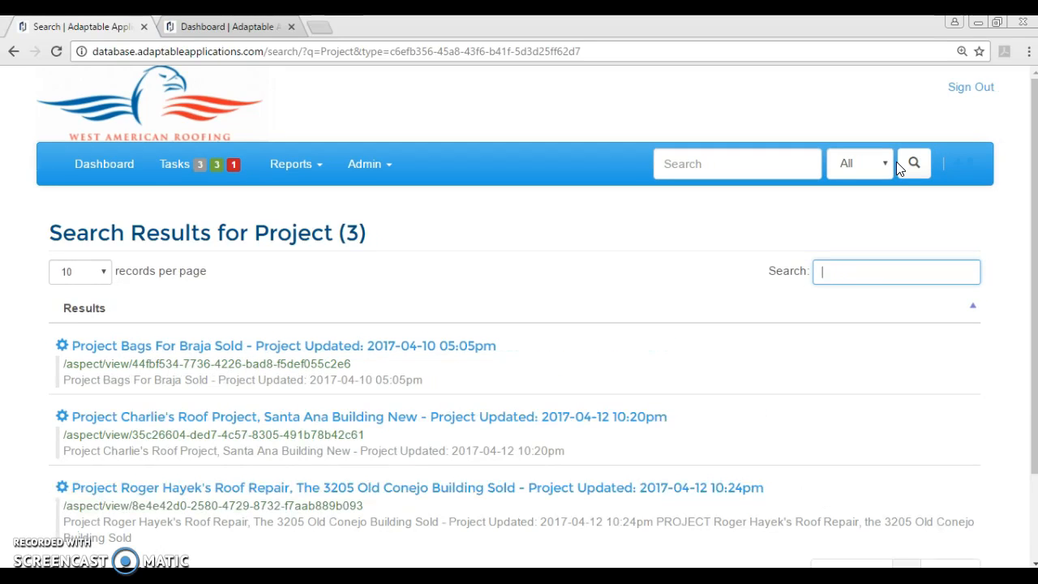
{"action": "type", "text": "Sold"}
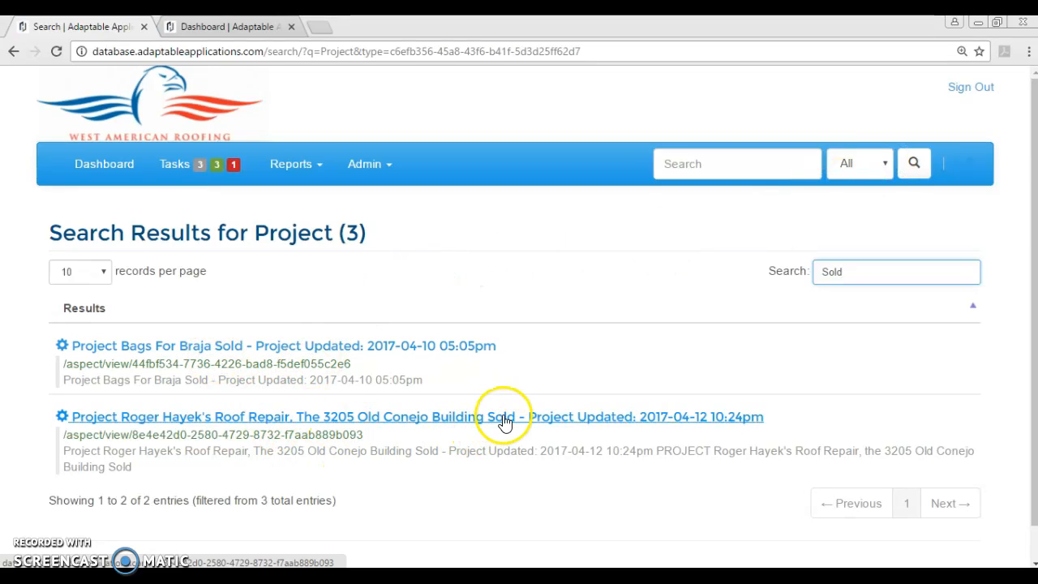
{"action": "left_click_drag", "start_coordinate": [852, 275], "coordinate": [787, 273]}
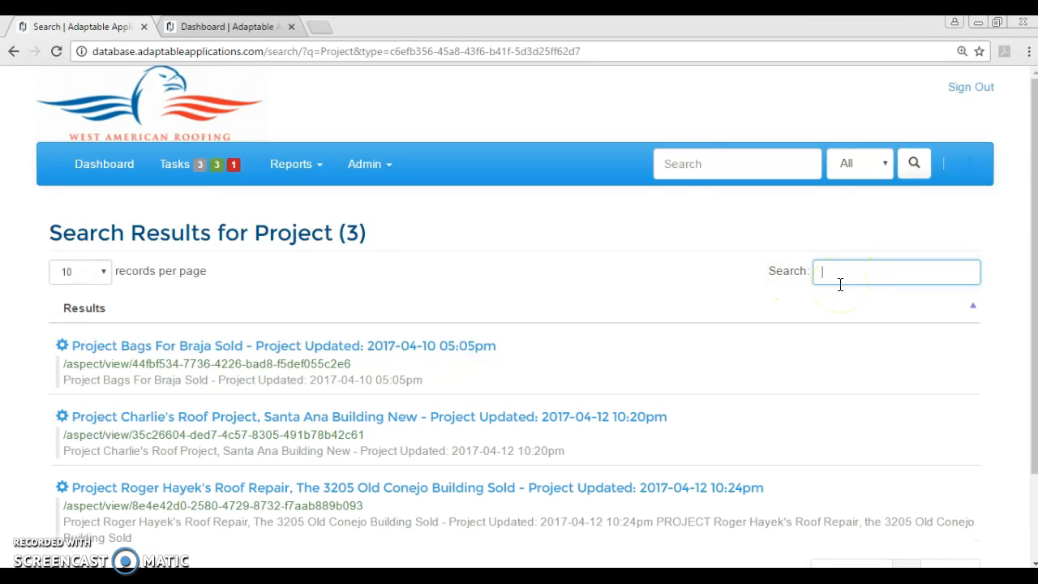
- Return to the Dashboard and shrink the browser to check the Writer notes
{"action": "left_click", "coordinate": [91, 162]}
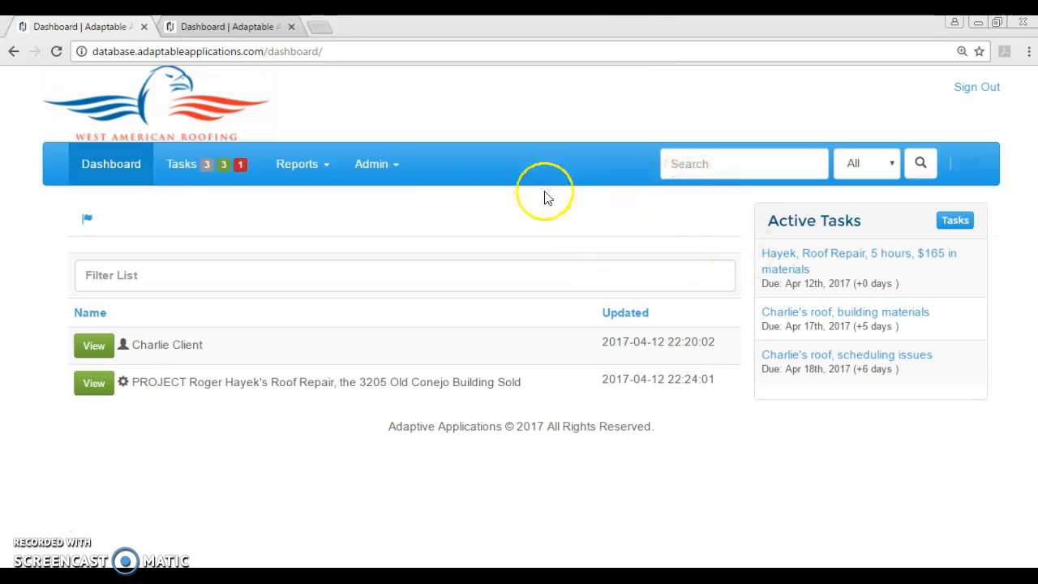
{"action": "left_click_drag", "start_coordinate": [432, 29], "coordinate": [571, 1]}
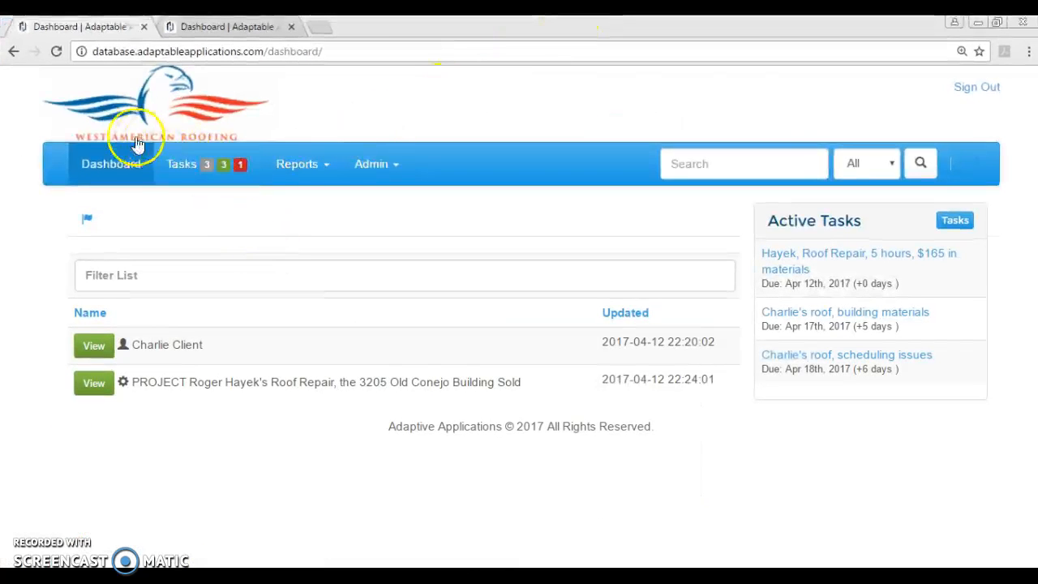